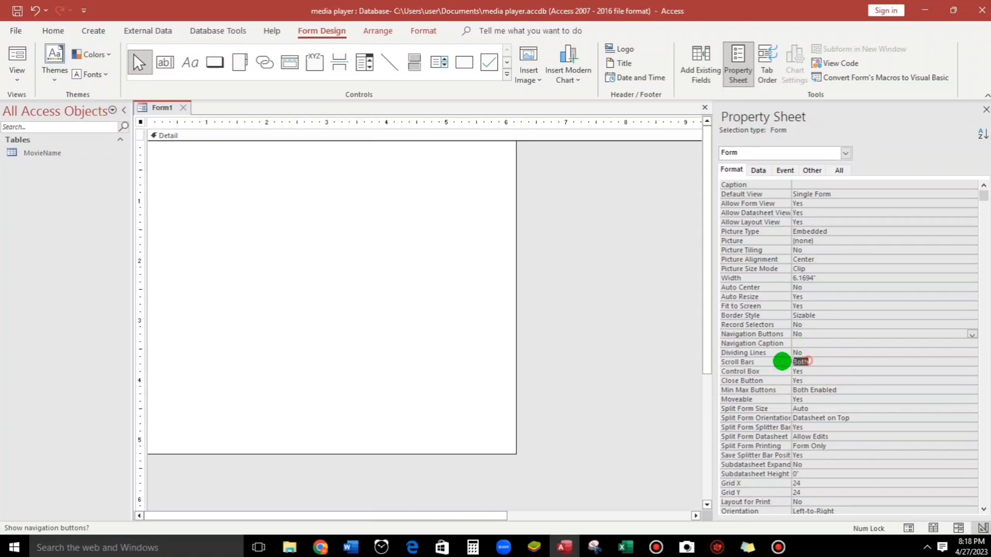
# Set the form's Scroll Bars property to Neither and check the form in Form view, returning to Design view
pyautogui.write('neither')
pyautogui.click(841, 379)
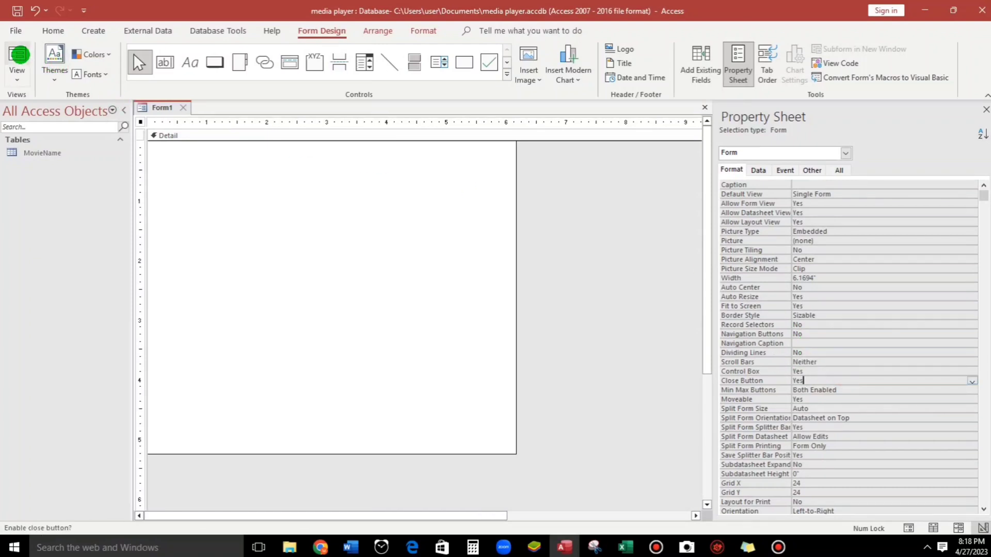
pyautogui.click(18, 59)
pyautogui.rightClick(286, 171)
pyautogui.click(329, 209)
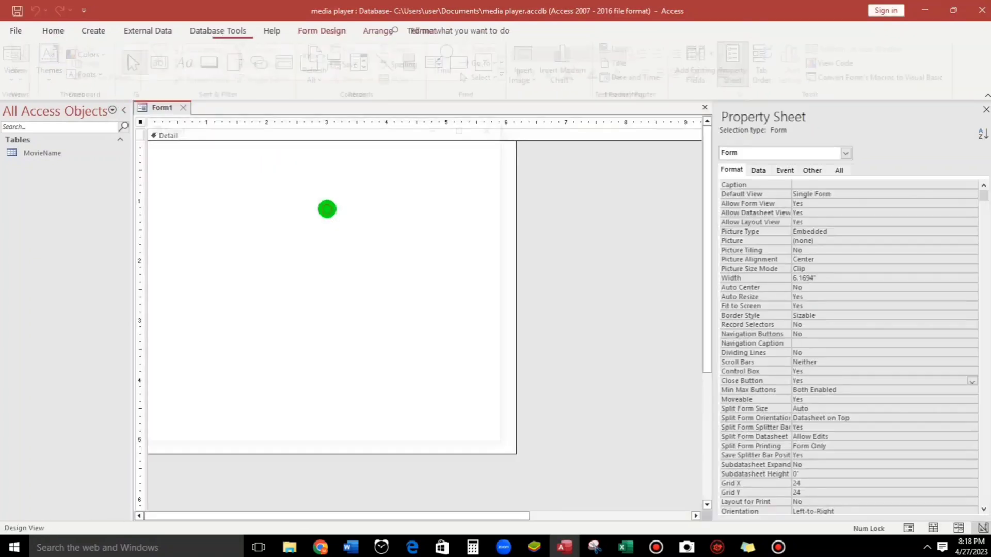
pyautogui.click(327, 208)
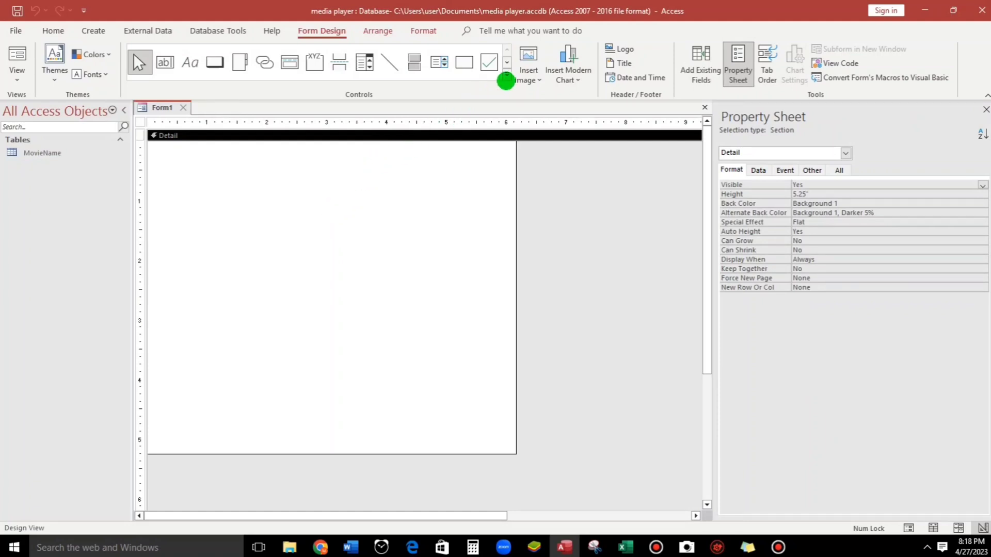
# Insert a Windows Media Player ActiveX control and place it about 0.2" from the form's left edge and 0.5" from its top
pyautogui.click(504, 75)
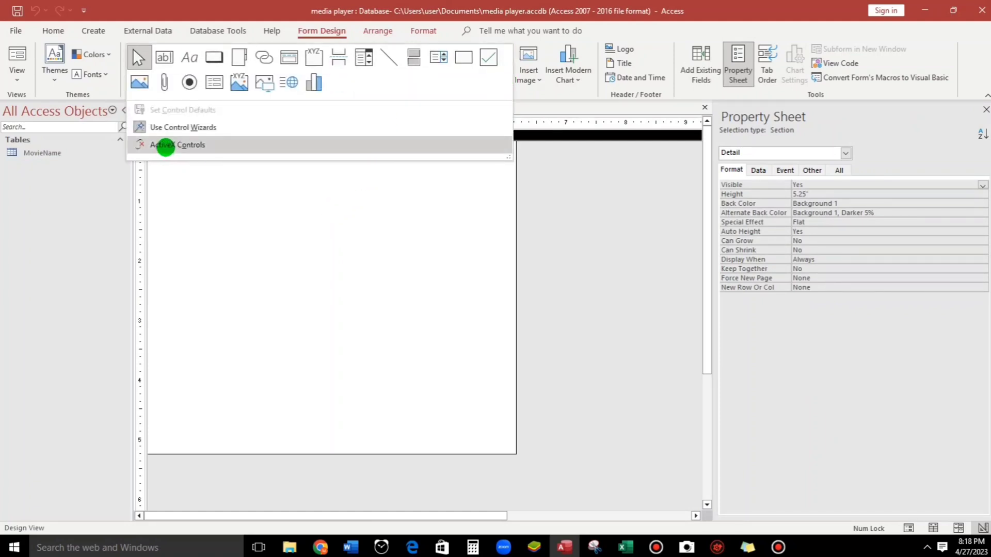
pyautogui.click(166, 148)
pyautogui.click(382, 175)
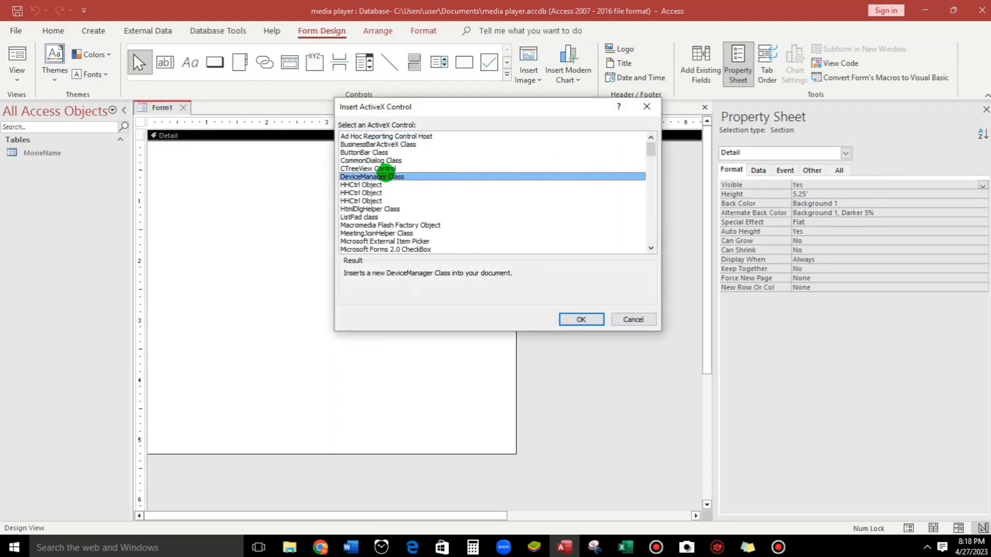
pyautogui.press('w')
pyautogui.press('Down')
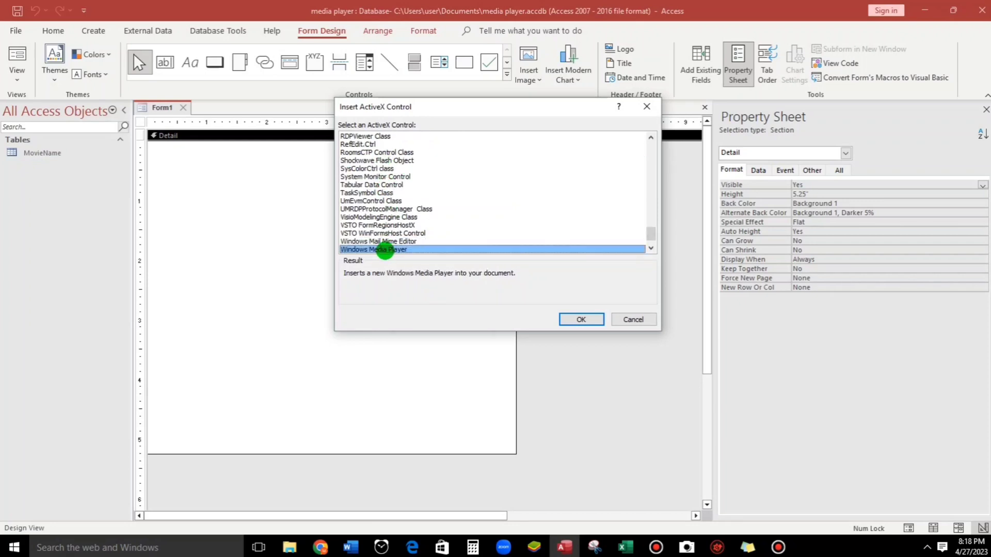
pyautogui.click(579, 316)
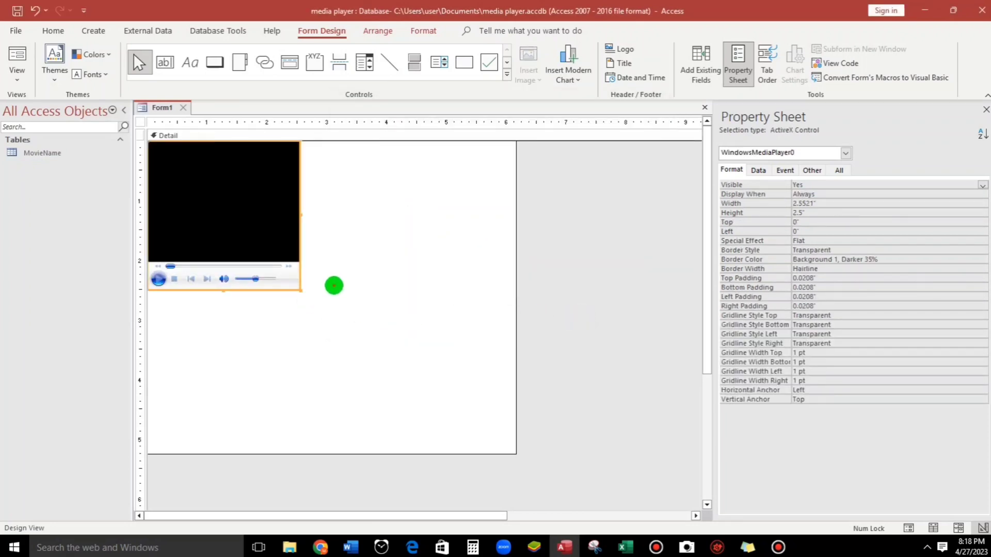
pyautogui.moveTo(237, 221); pyautogui.dragTo(249, 250)
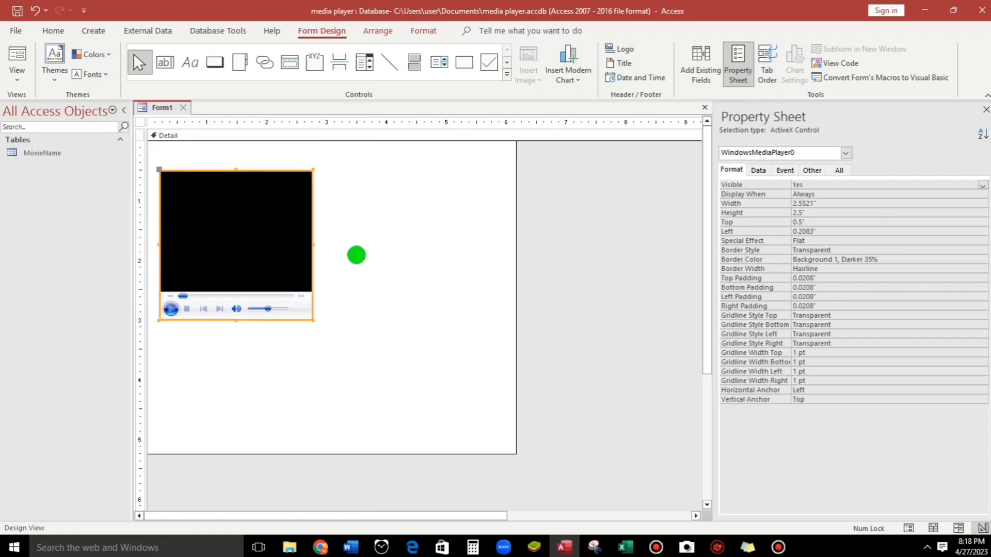
# Check the media player in Form view, and back in Design view move it slightly lower to leave room above it
pyautogui.click(356, 255)
pyautogui.click(17, 64)
pyautogui.rightClick(334, 240)
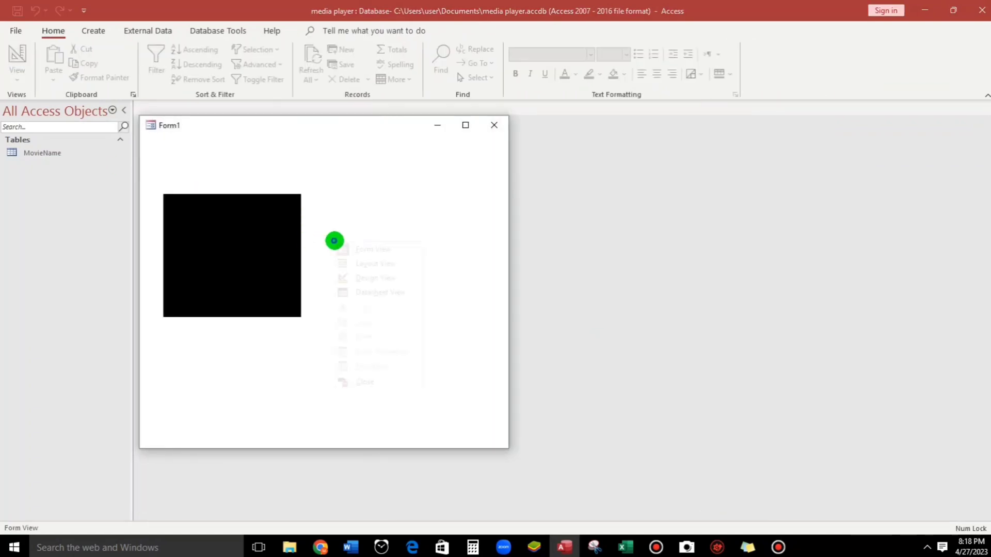
pyautogui.click(365, 279)
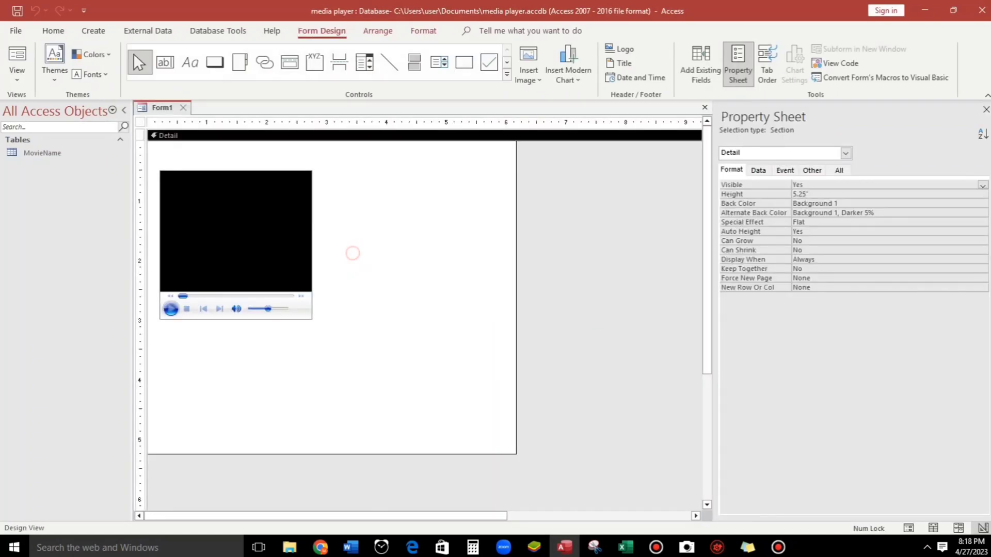
pyautogui.moveTo(304, 210); pyautogui.dragTo(306, 230)
pyautogui.click(305, 152)
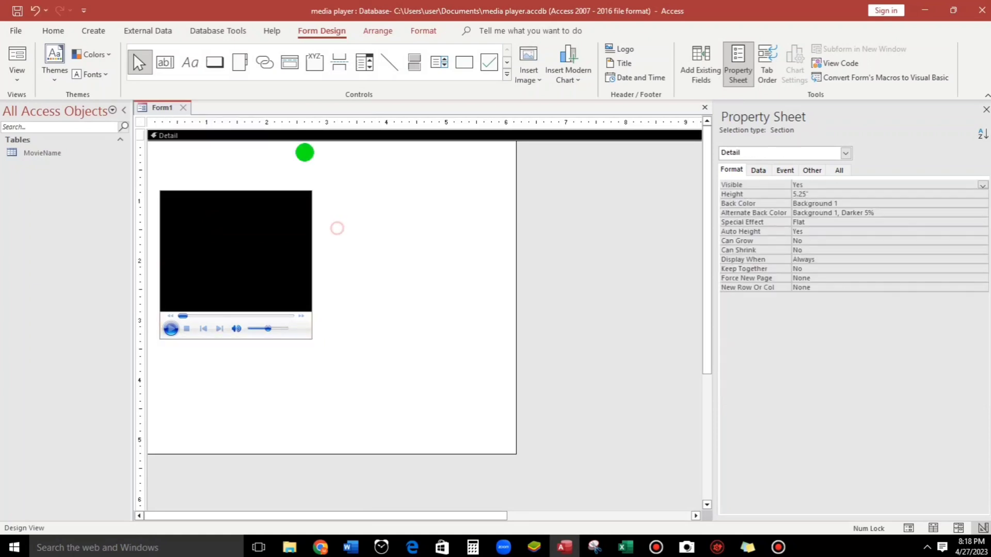
# Add a text box above the media player, delete its label and widen it to slightly past the player's right edge
pyautogui.click(164, 62)
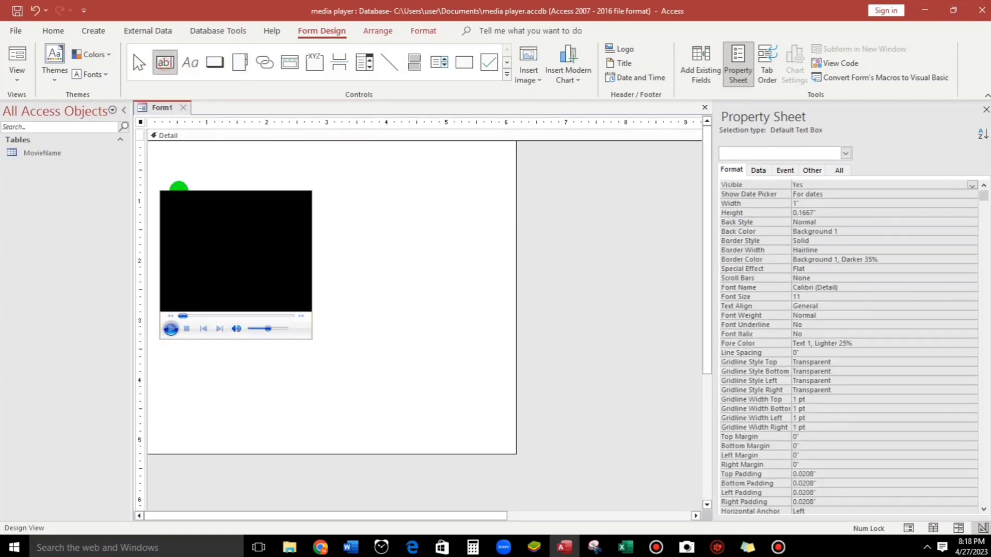
pyautogui.click(169, 166)
pyautogui.click(153, 172)
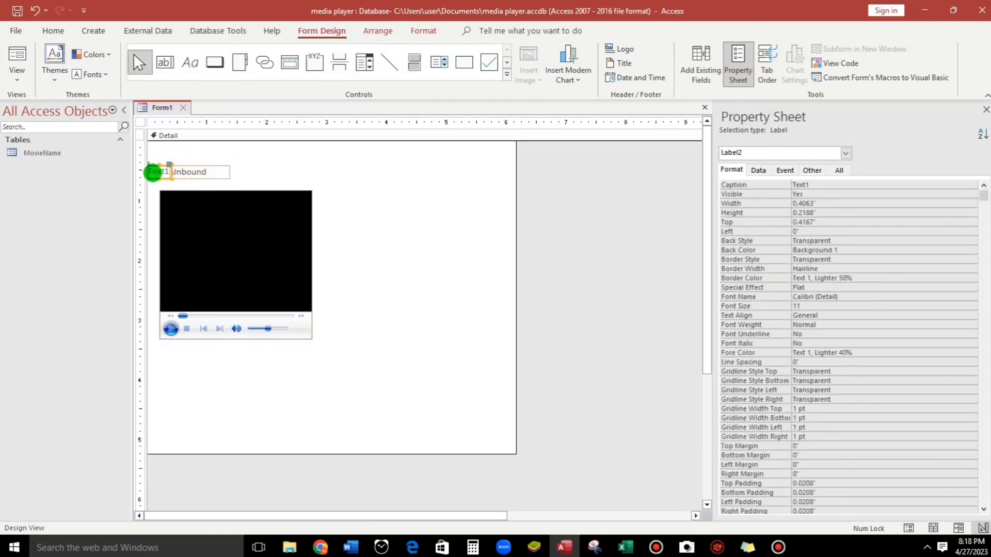
pyautogui.press('Delete')
pyautogui.click(214, 172)
pyautogui.moveTo(230, 171); pyautogui.dragTo(328, 172)
# Name the text box above the media player filename
pyautogui.click(813, 170)
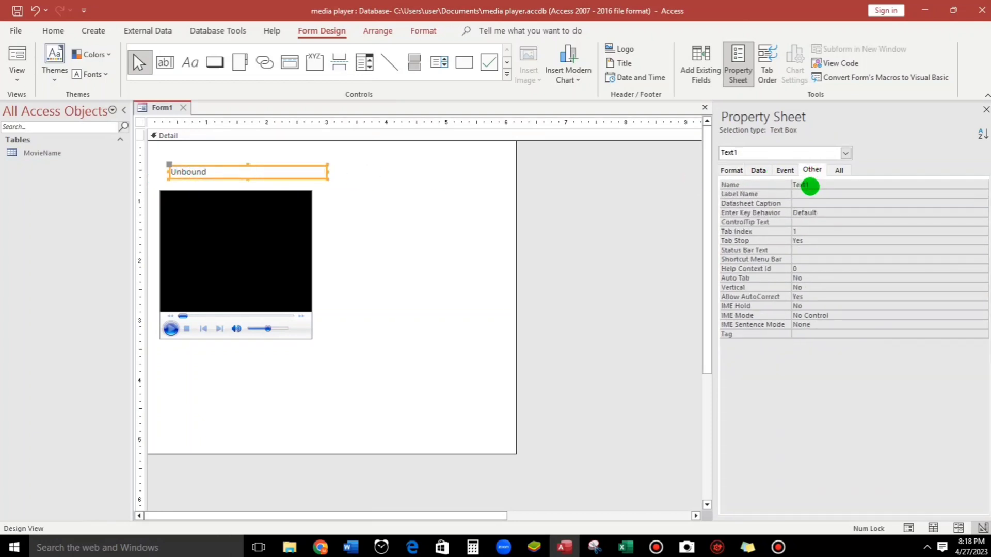
pyautogui.doubleClick(808, 185)
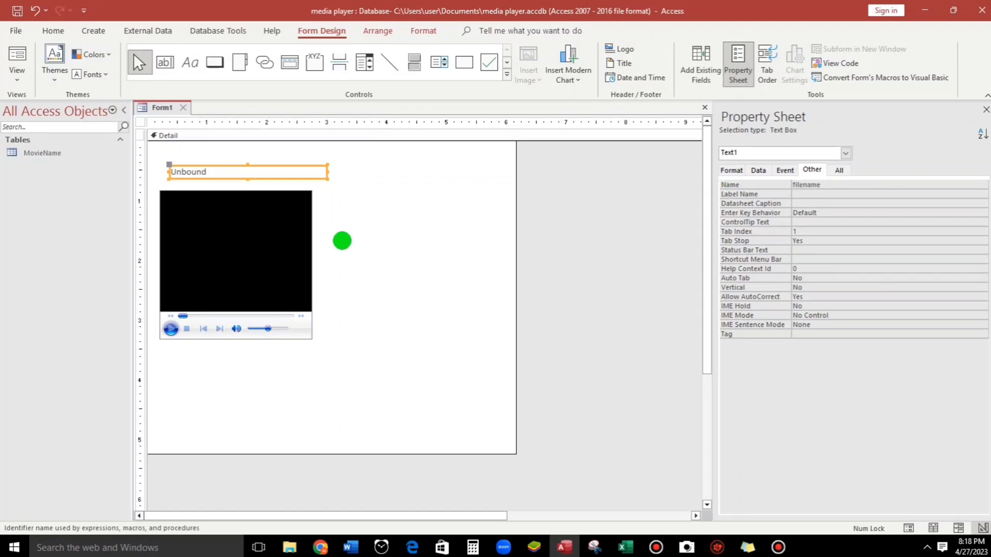
pyautogui.click(345, 241)
# Add a command button beside the text box without the wizard, caption it Play and shift it slightly closer to the text box
pyautogui.click(214, 62)
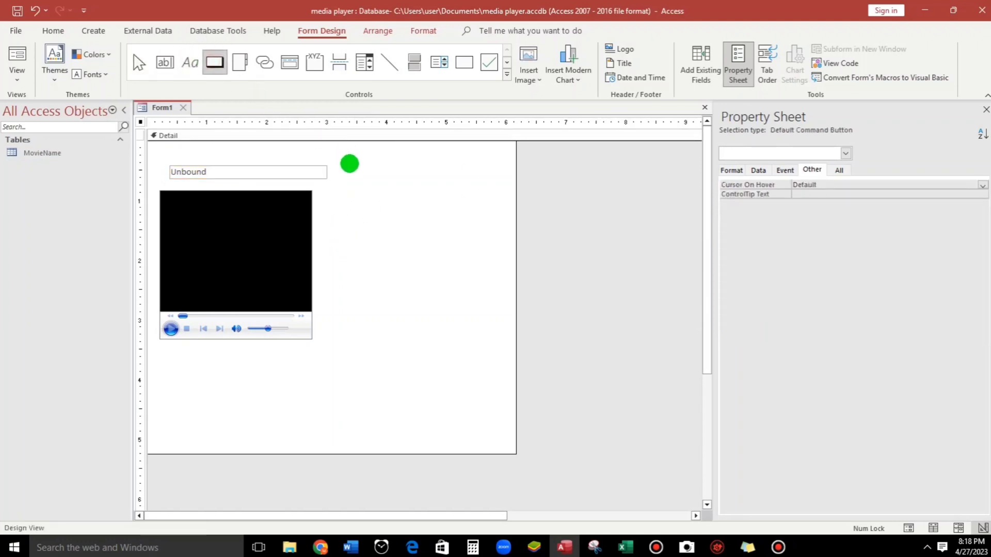
pyautogui.click(350, 163)
pyautogui.click(451, 291)
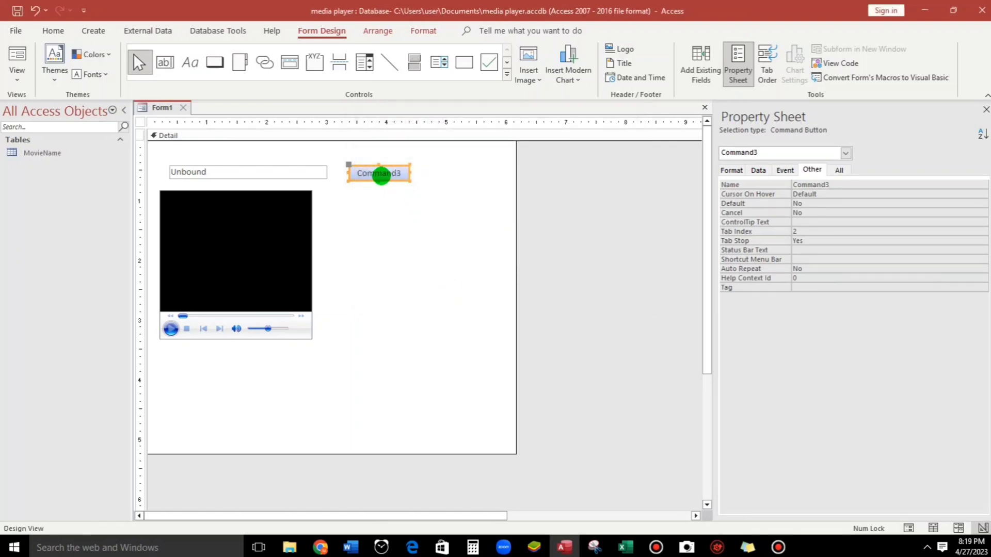
pyautogui.moveTo(354, 175); pyautogui.dragTo(456, 185)
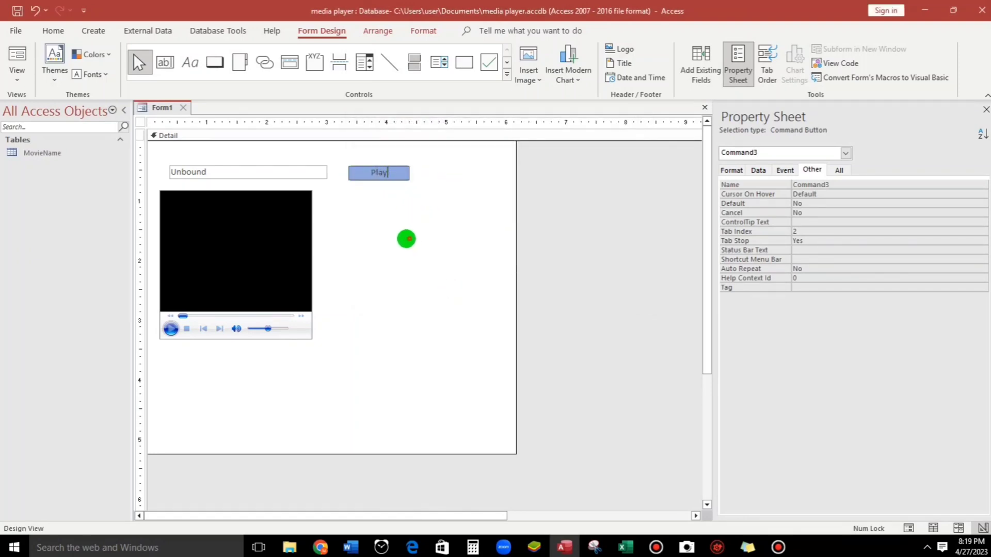
pyautogui.click(404, 236)
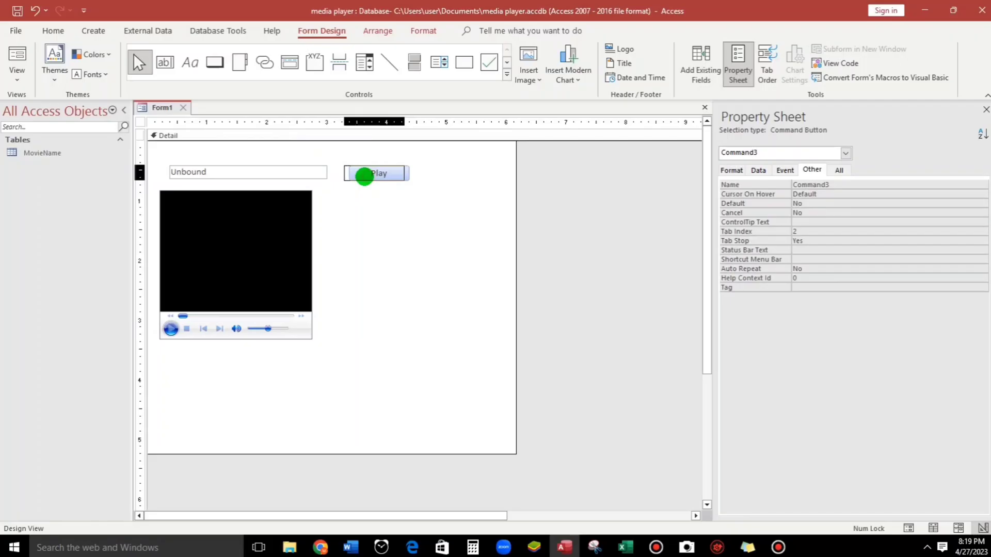
pyautogui.click(365, 176)
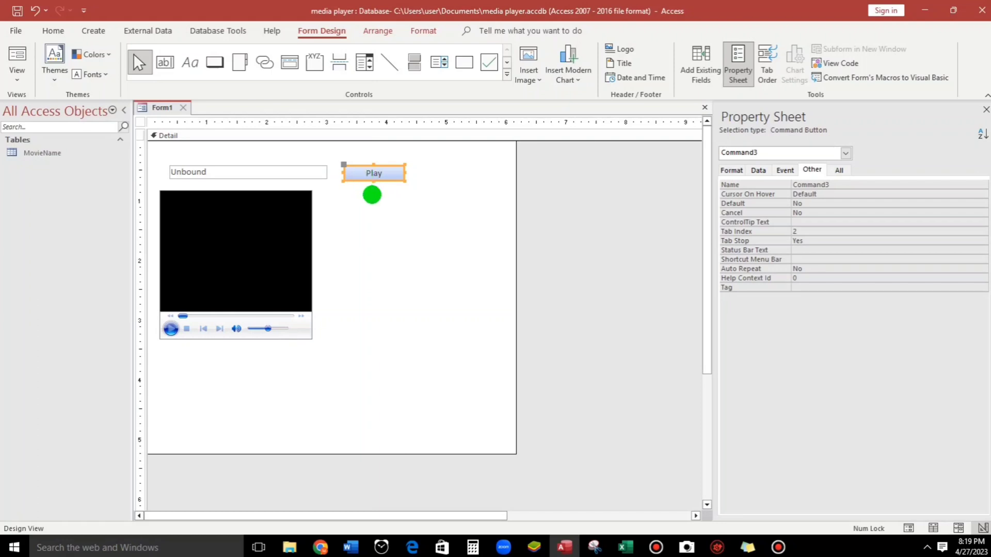
pyautogui.click(367, 194)
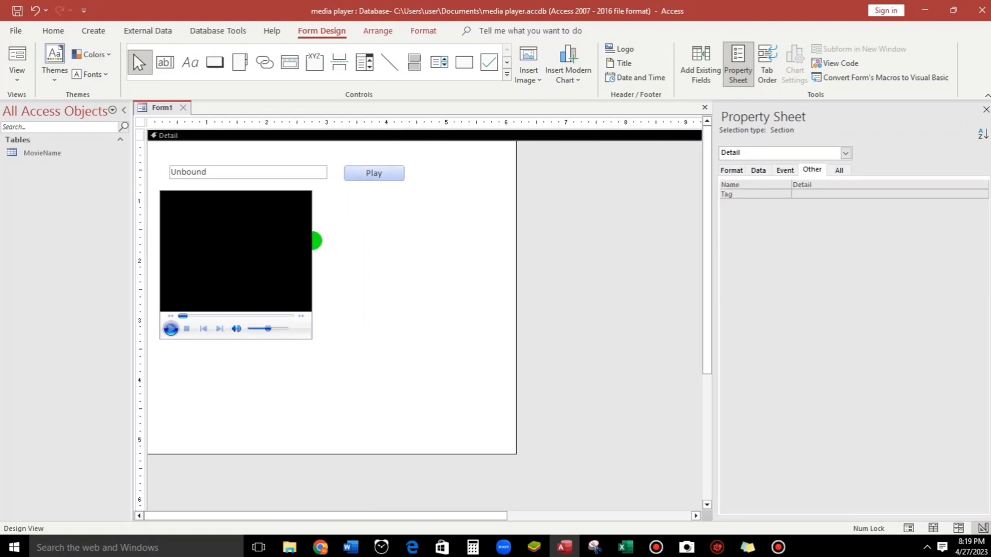
# Preview the form with the text box and Play button in Form view, and return to Design view
pyautogui.click(26, 54)
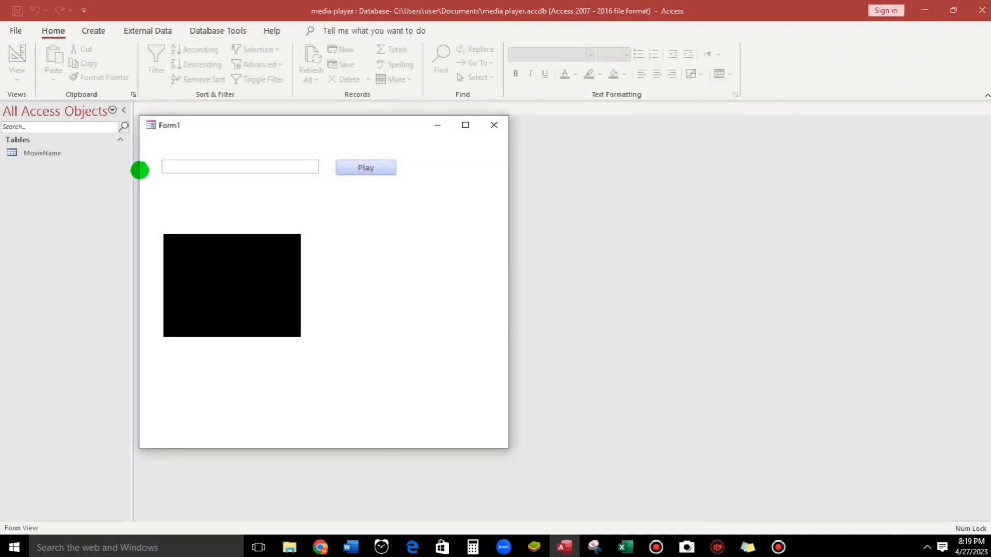
pyautogui.rightClick(361, 222)
pyautogui.click(384, 258)
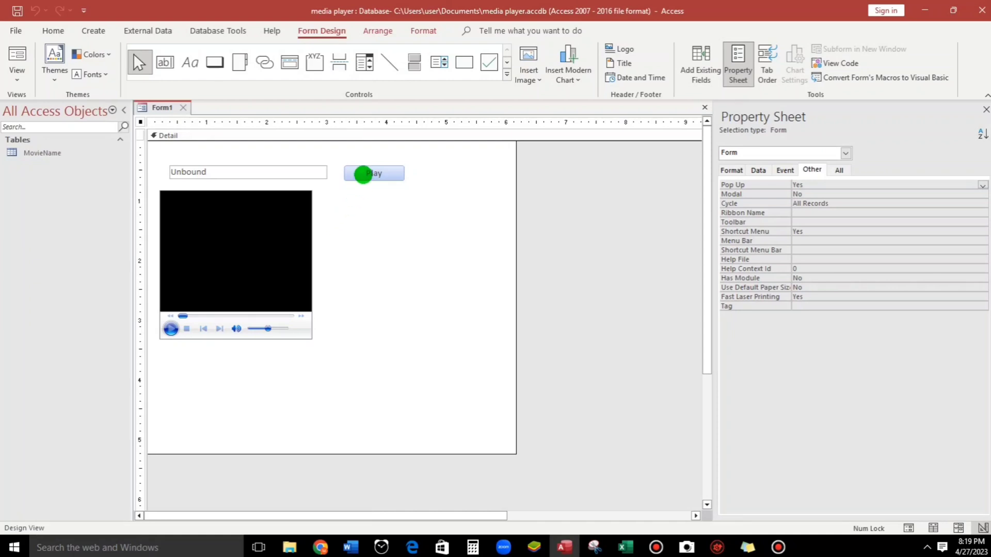
# Create an On Click event procedure for the Play button with the Code Builder
pyautogui.click(364, 172)
pyautogui.click(786, 171)
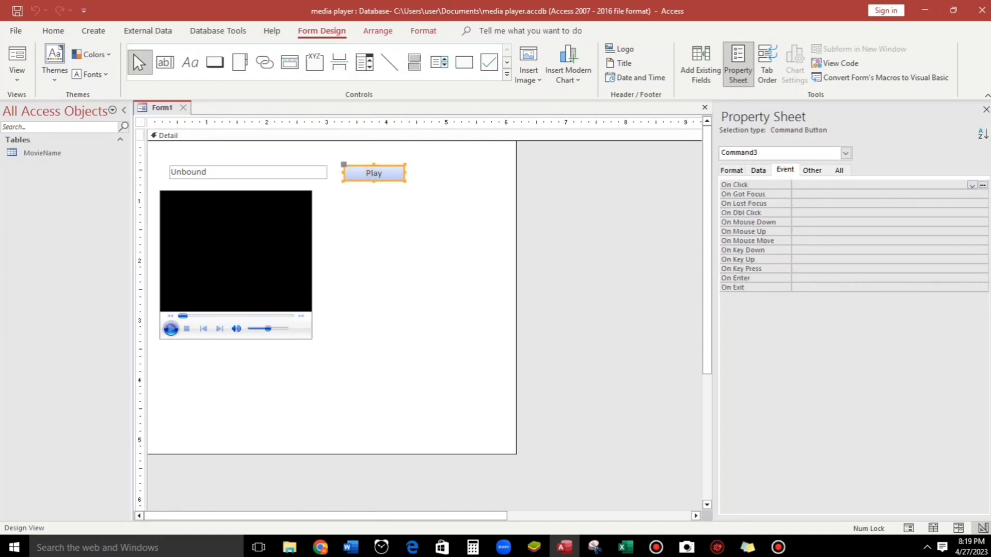
pyautogui.click(982, 184)
pyautogui.click(450, 162)
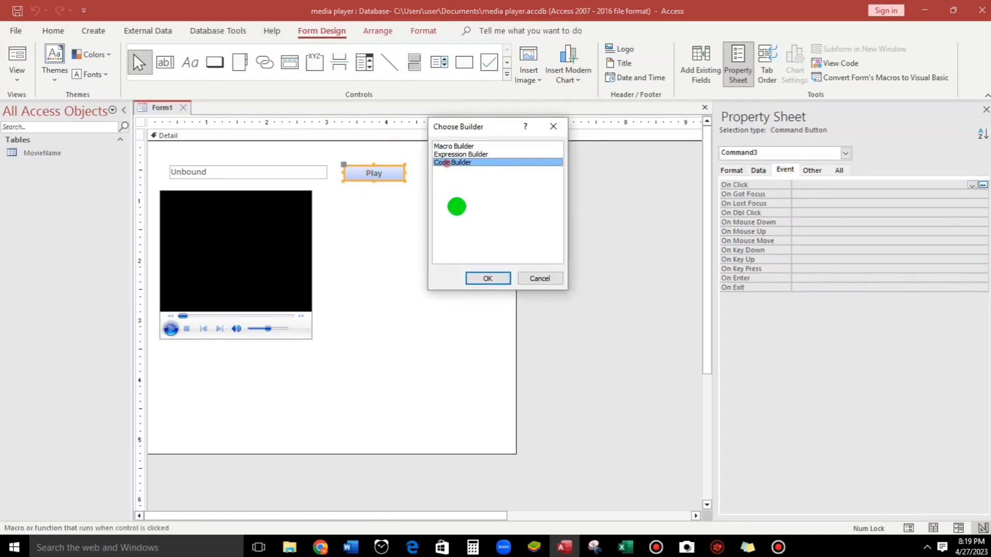
pyautogui.click(500, 279)
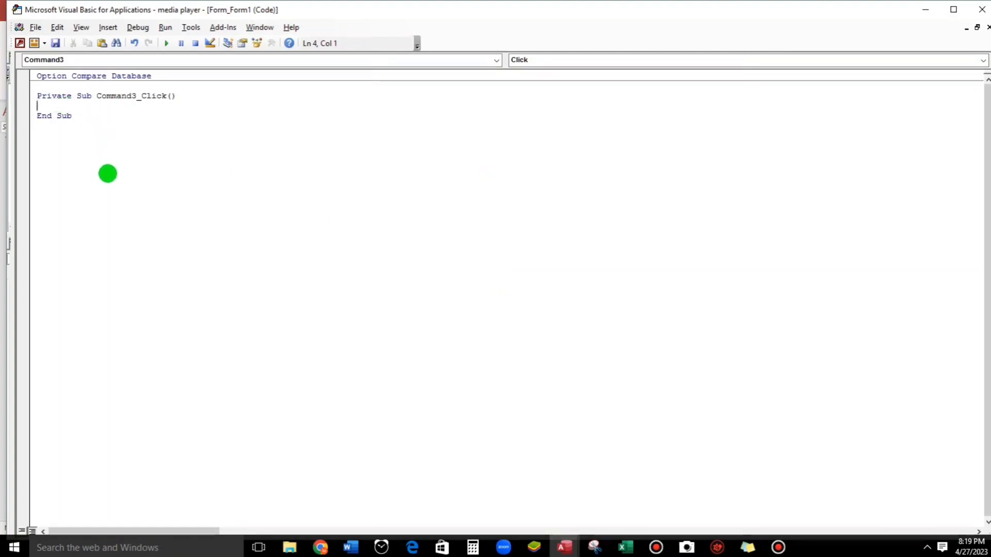
# Return to the form design and copy the media player control's name from its properties
pyautogui.hotkey('alt', 'F11')
pyautogui.click(299, 222)
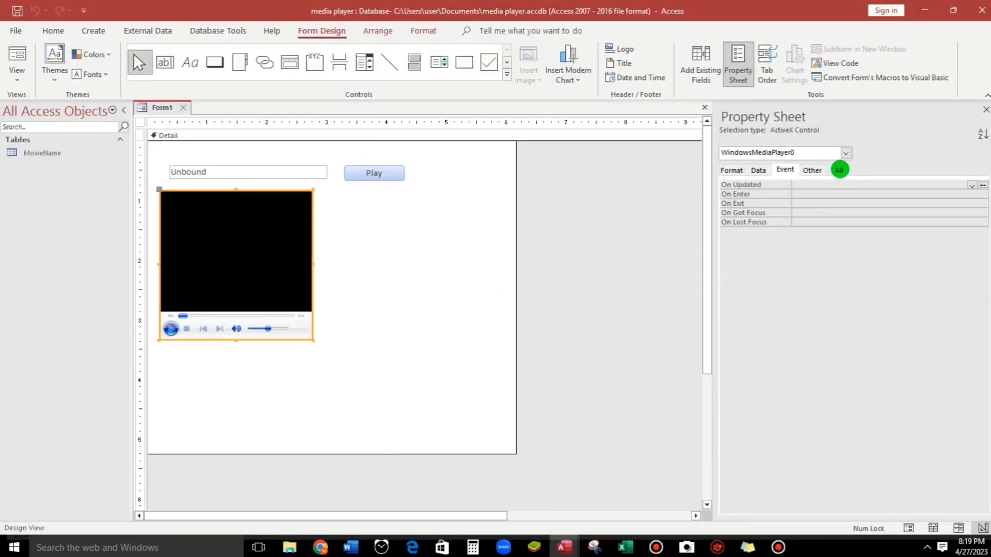
pyautogui.click(810, 169)
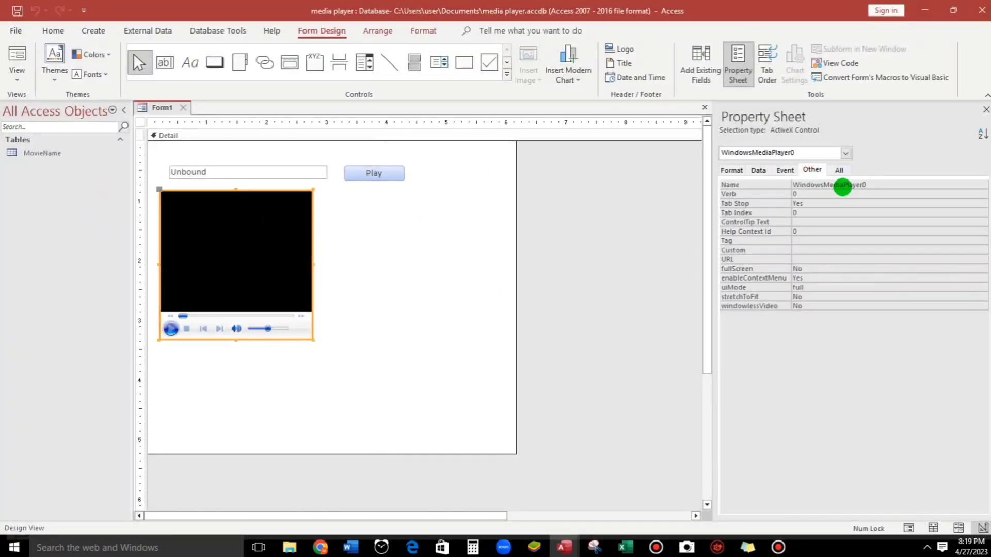
pyautogui.click(748, 185)
pyautogui.hotkey('ctrl', 'c')
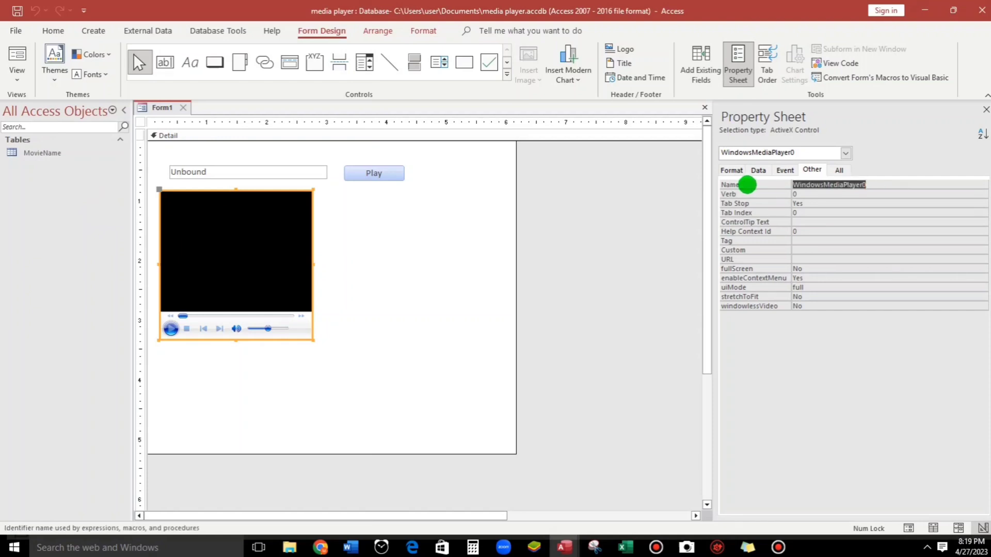
# In the Play button's click procedure, write the line me.WindowsMediaPlayer0.url = me.Filename.value, pasting the copied control name
pyautogui.hotkey('alt', 'F11')
pyautogui.write('me')
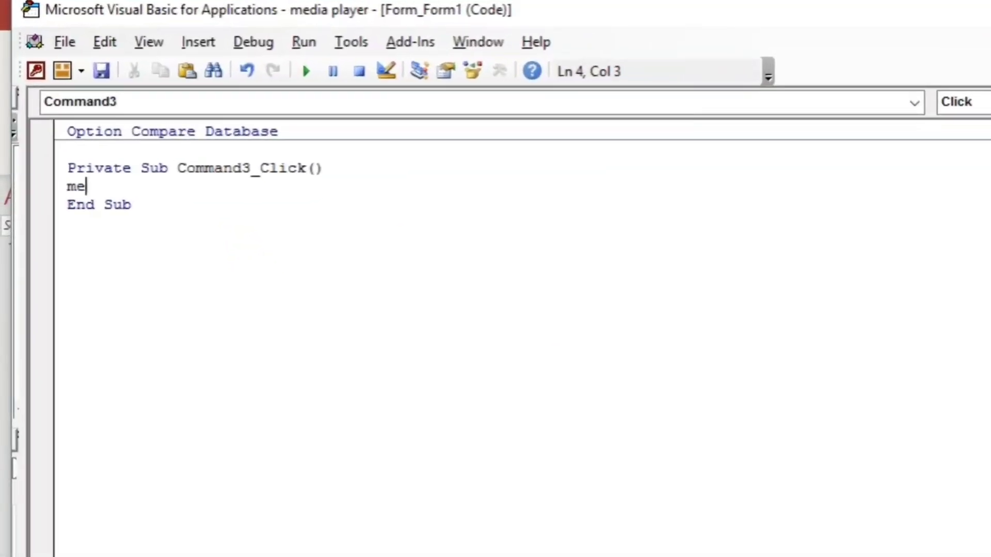
pyautogui.write('.')
pyautogui.hotkey('ctrl', 'v')
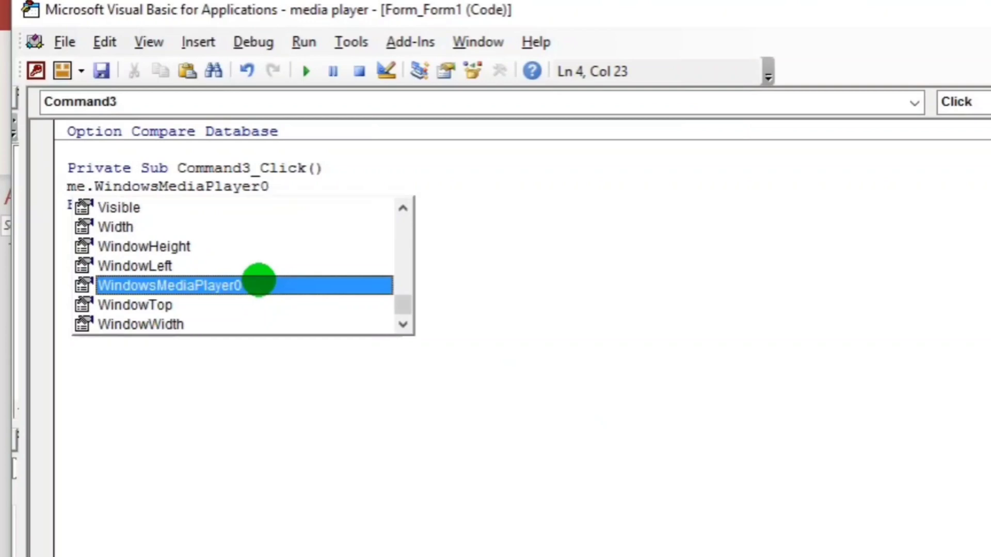
pyautogui.write('.url')
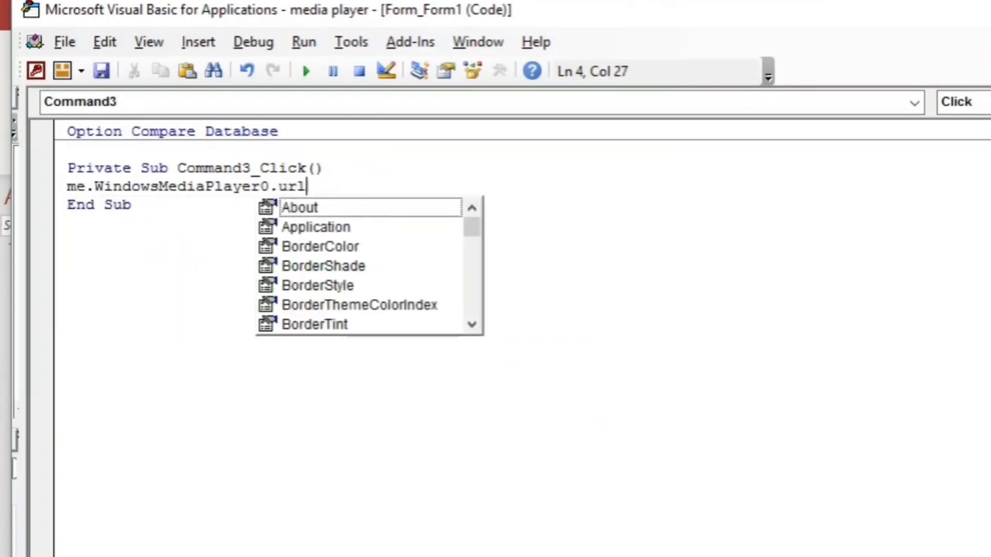
pyautogui.write(' = ')
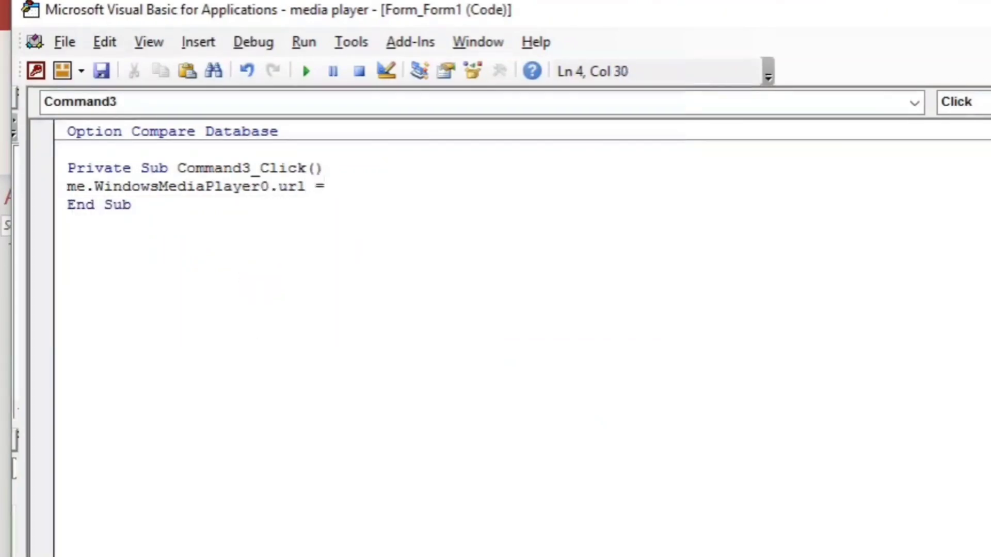
pyautogui.write('me.fi')
pyautogui.press('BackSpace')
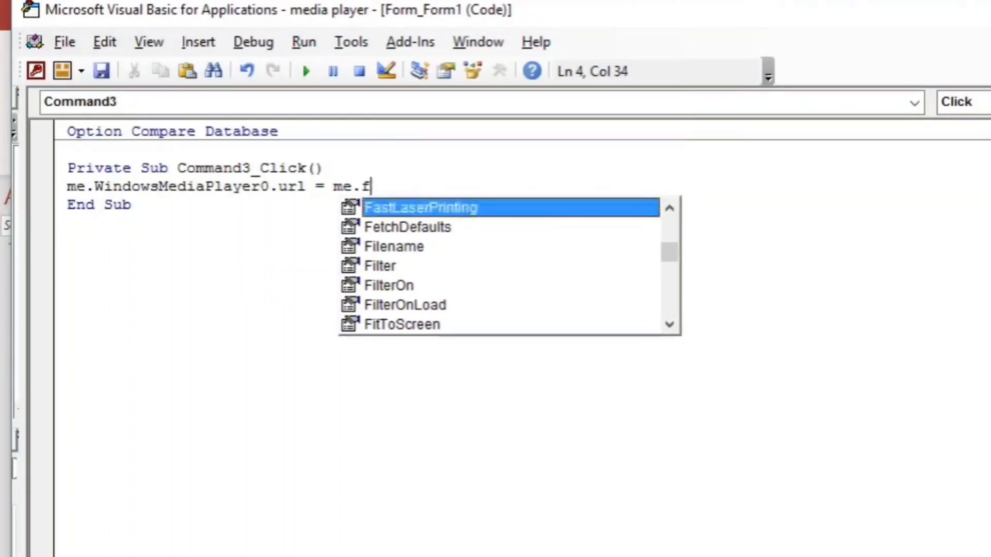
pyautogui.write('ile')
pyautogui.press('Tab')
pyautogui.write('.value')
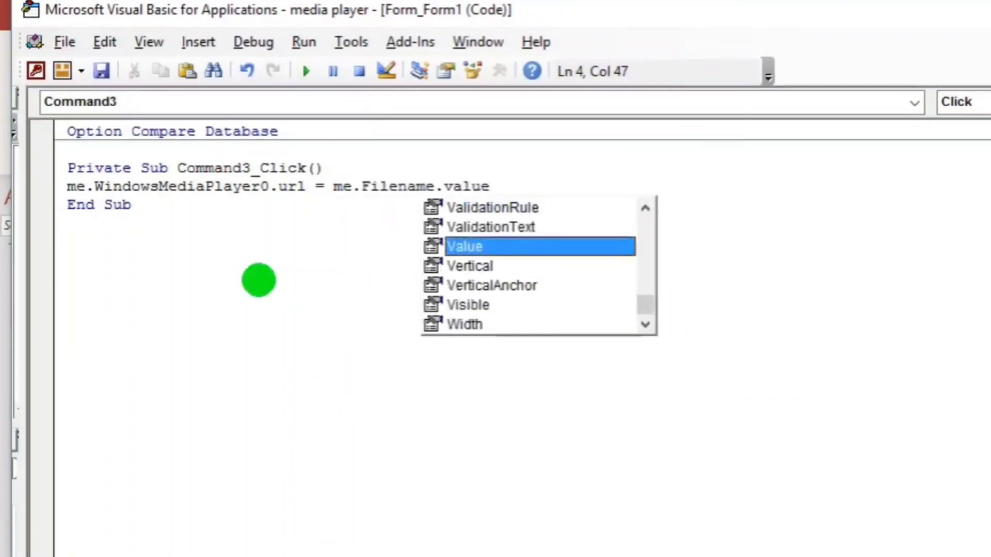
# Complete the click procedure's line with the Value property, save the code and return to the form design
pyautogui.press('Tab')
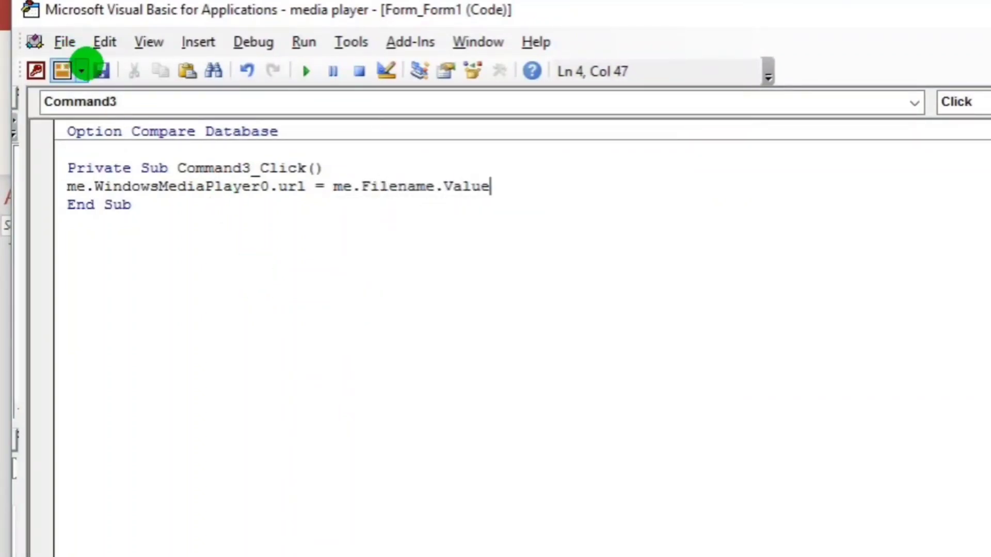
pyautogui.click(101, 70)
pyautogui.press('Return')
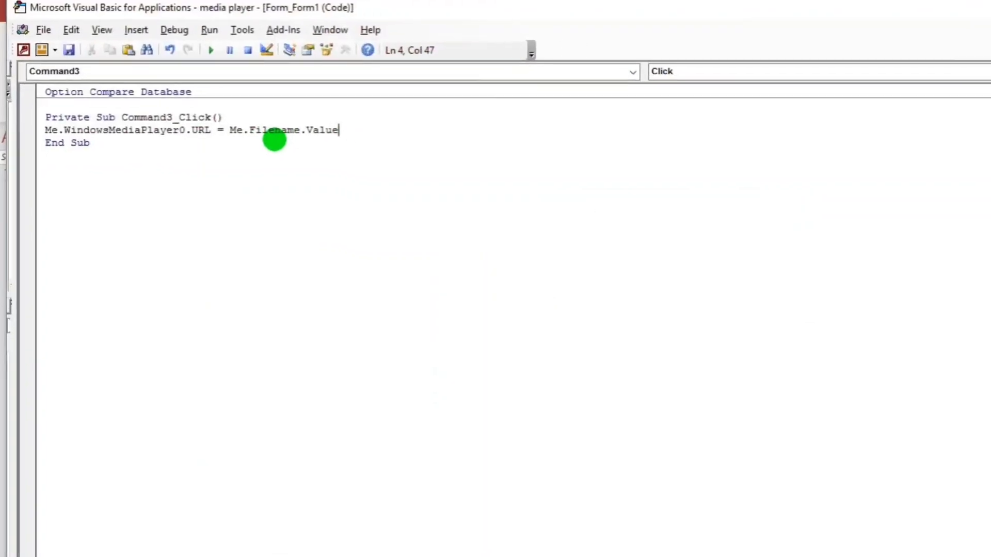
pyautogui.hotkey('alt', 'F11')
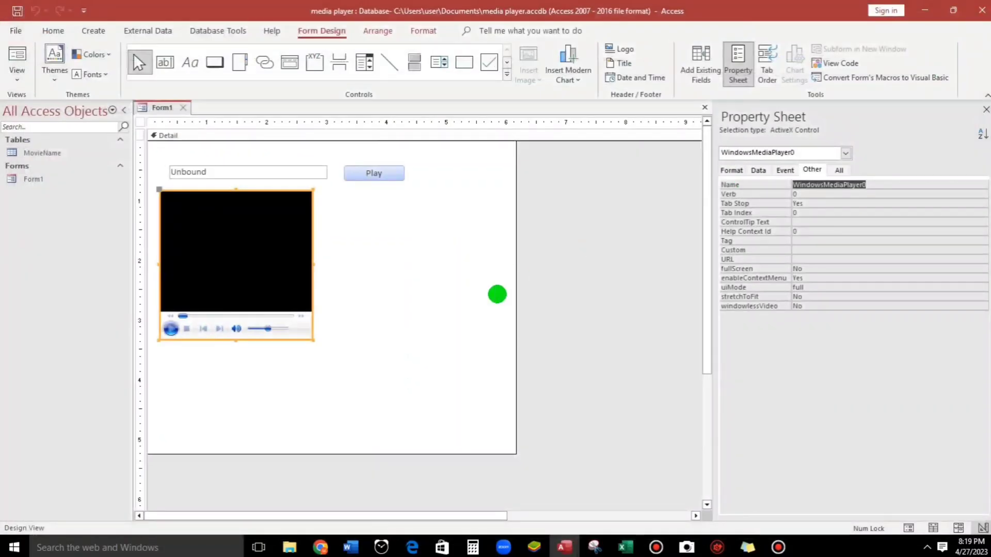
# Show the form in Form view and open the MovieName table, moving the form window clear of its records
pyautogui.click(436, 284)
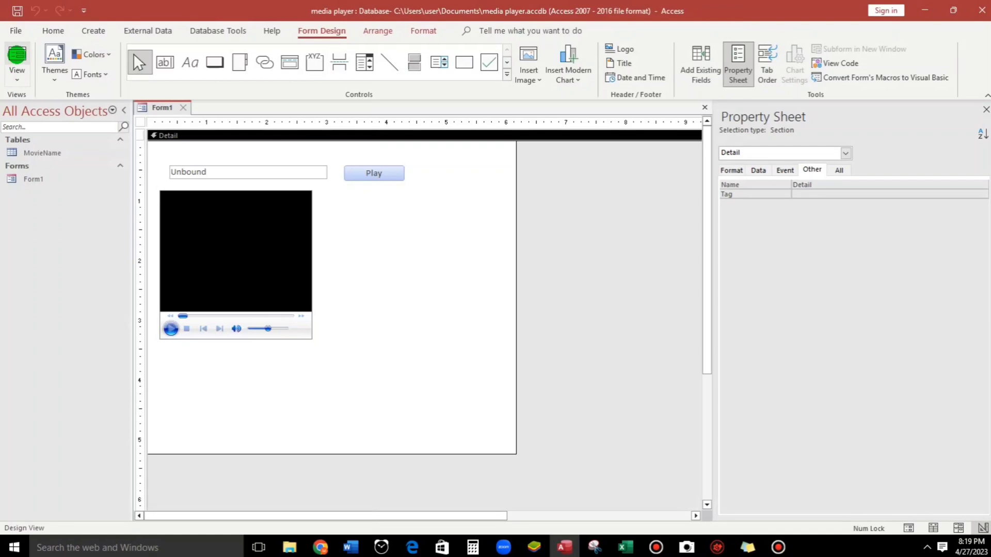
pyautogui.click(17, 57)
pyautogui.click(256, 132)
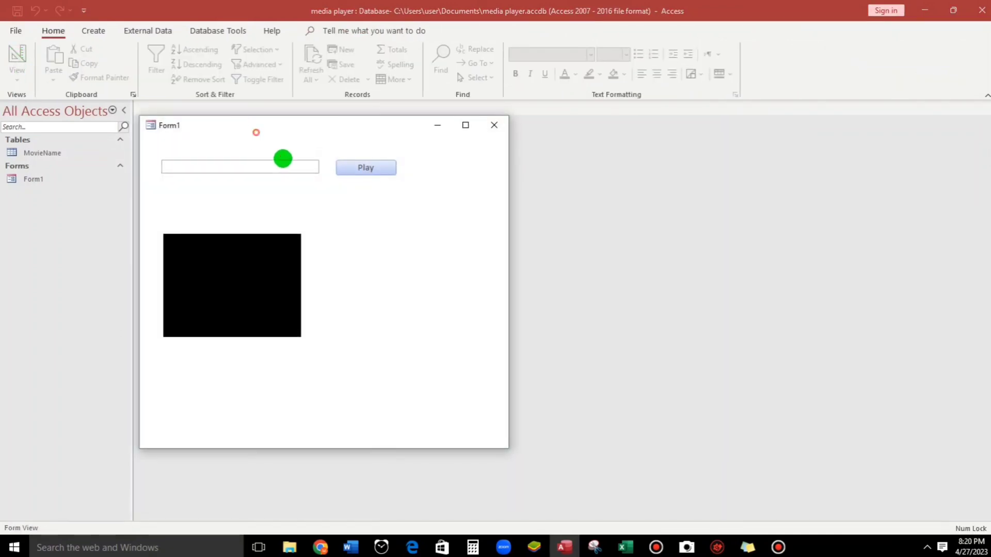
pyautogui.doubleClick(60, 153)
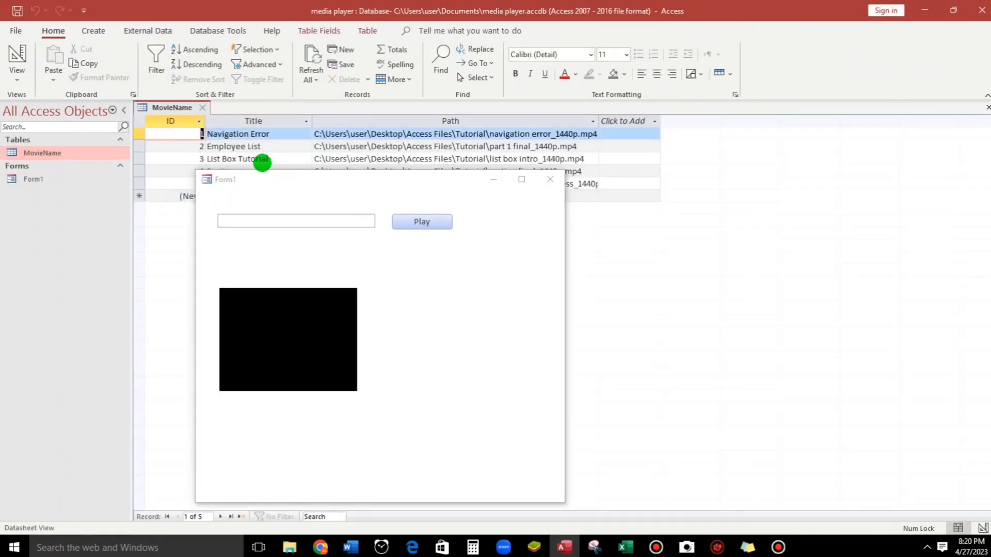
pyautogui.moveTo(272, 177); pyautogui.dragTo(261, 192)
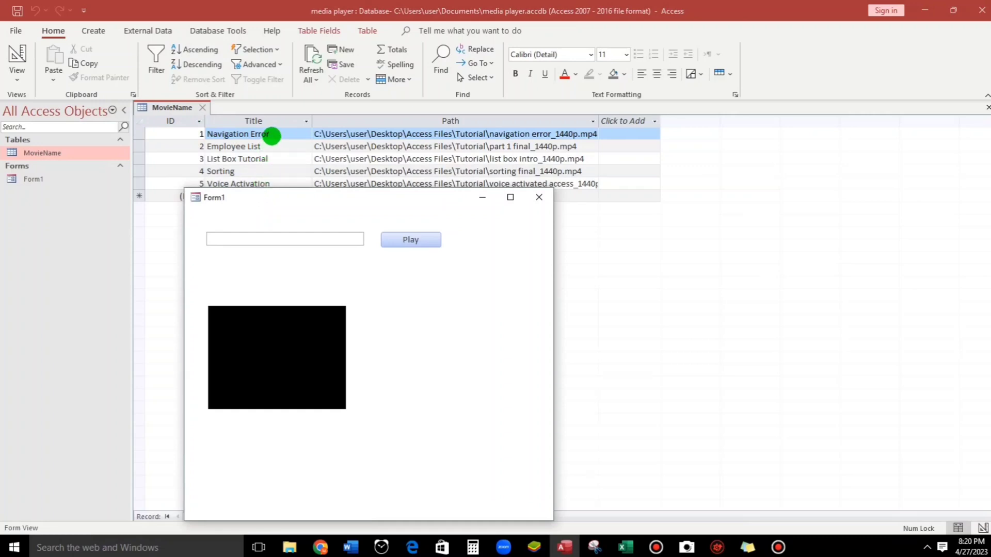
# Copy the title Navigation Error from the MovieName table into the form's text box
pyautogui.click(272, 135)
pyautogui.hotkey('ctrl', 'c')
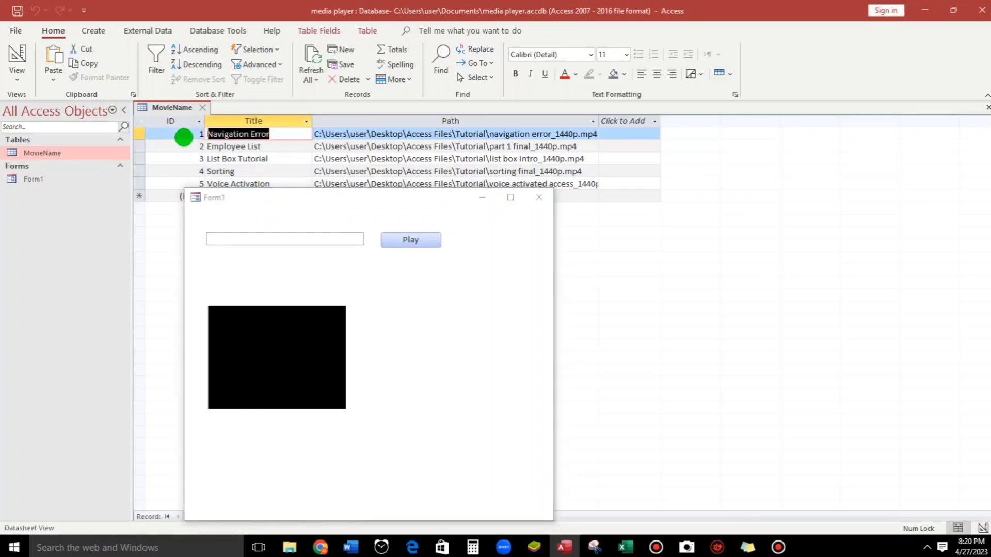
pyautogui.click(230, 236)
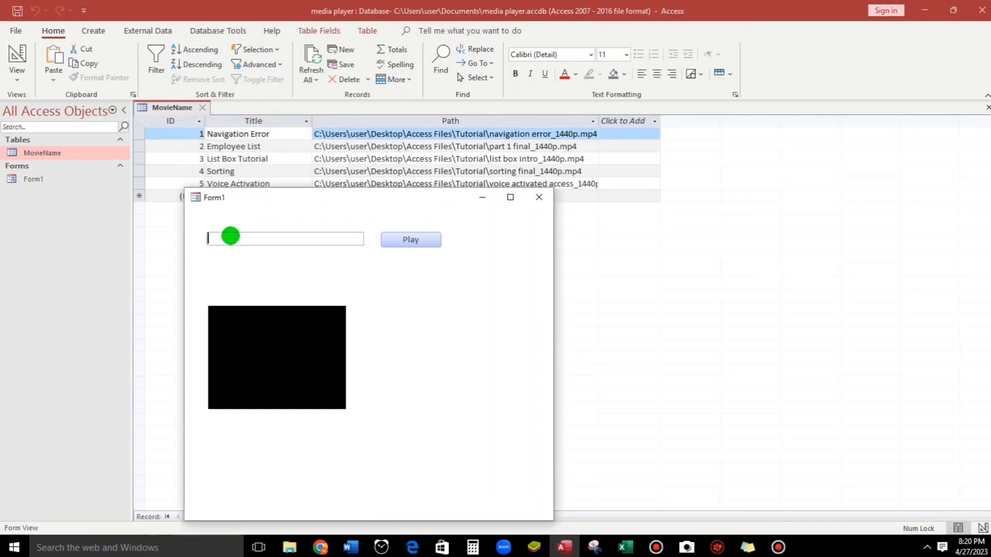
pyautogui.hotkey('ctrl', 'v')
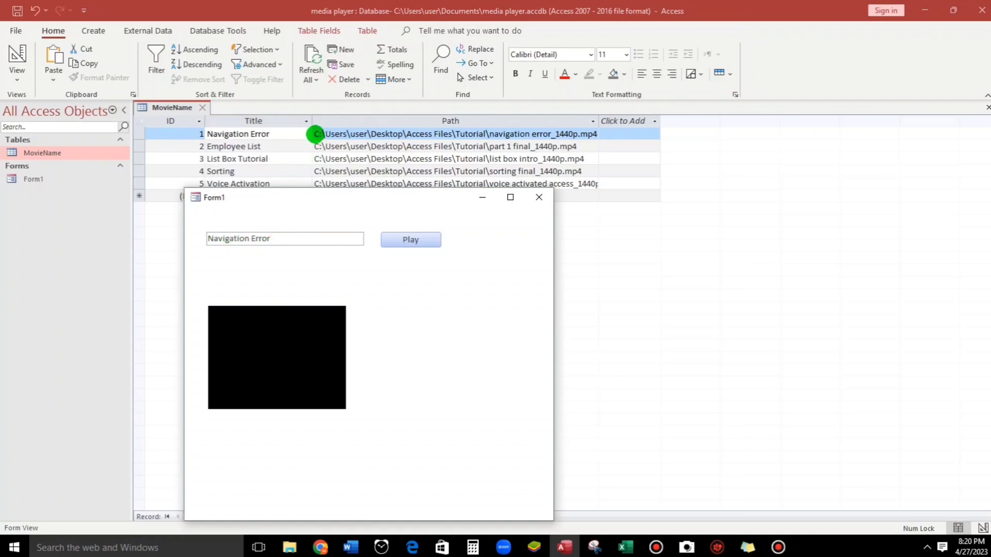
# Replace the text box entry with the Navigation Error record's path, play the video and pause it
pyautogui.moveTo(314, 134); pyautogui.dragTo(588, 149)
pyautogui.hotkey('ctrl', 'c')
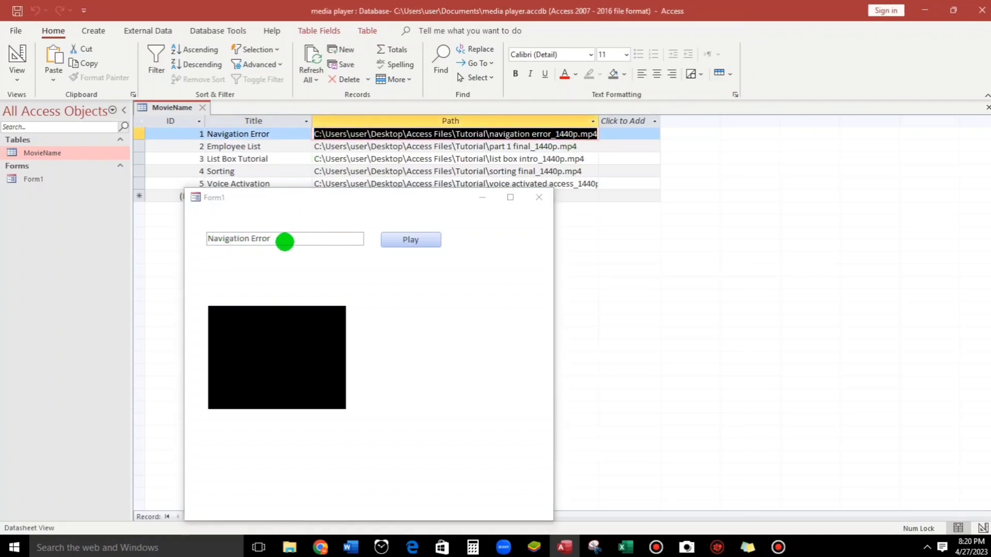
pyautogui.moveTo(284, 241); pyautogui.dragTo(206, 232)
pyautogui.hotkey('ctrl', 'v')
pyautogui.click(408, 241)
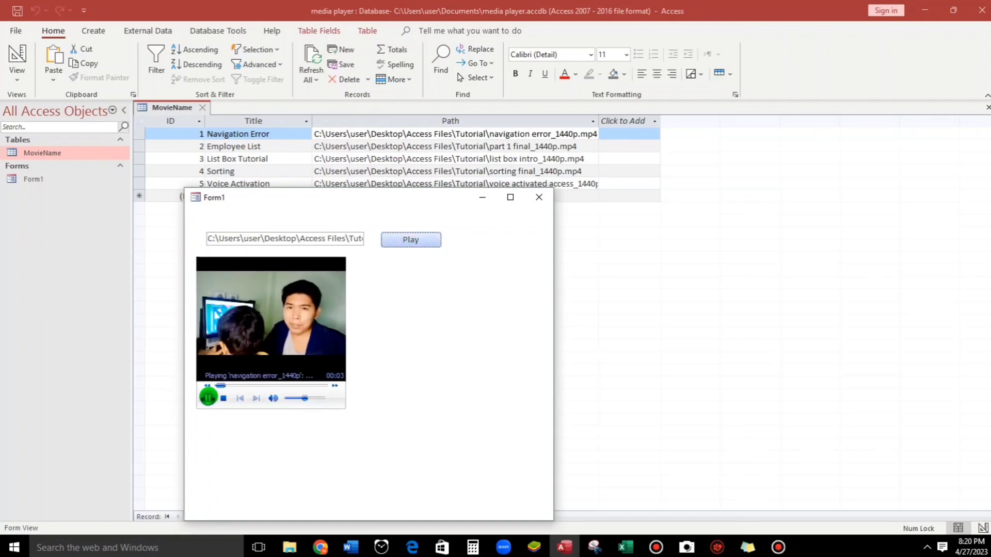
pyautogui.click(208, 398)
# Replace the text box entry with the Voice Activation record's path, play that video, skip ahead and pause it
pyautogui.moveTo(327, 199); pyautogui.dragTo(612, 189)
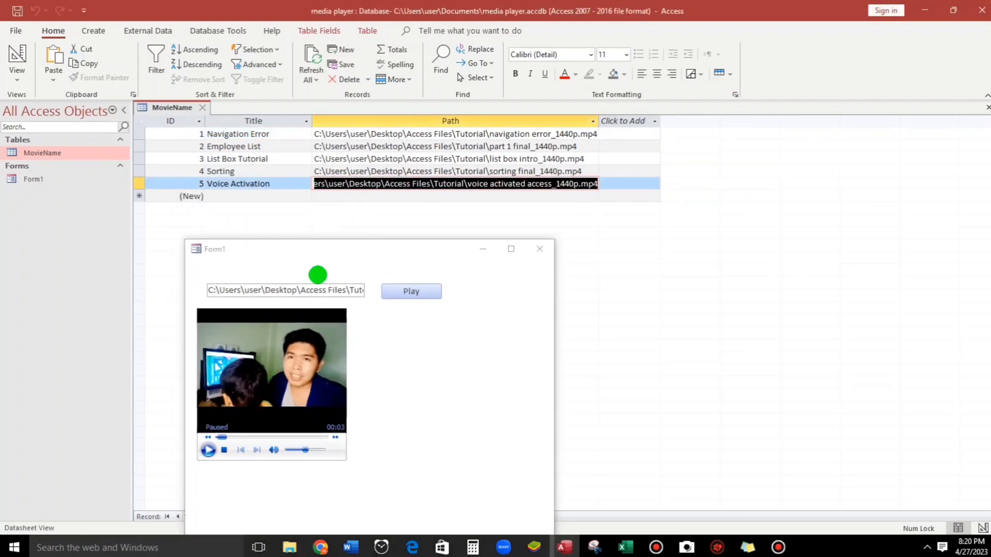
pyautogui.moveTo(209, 290); pyautogui.dragTo(415, 290)
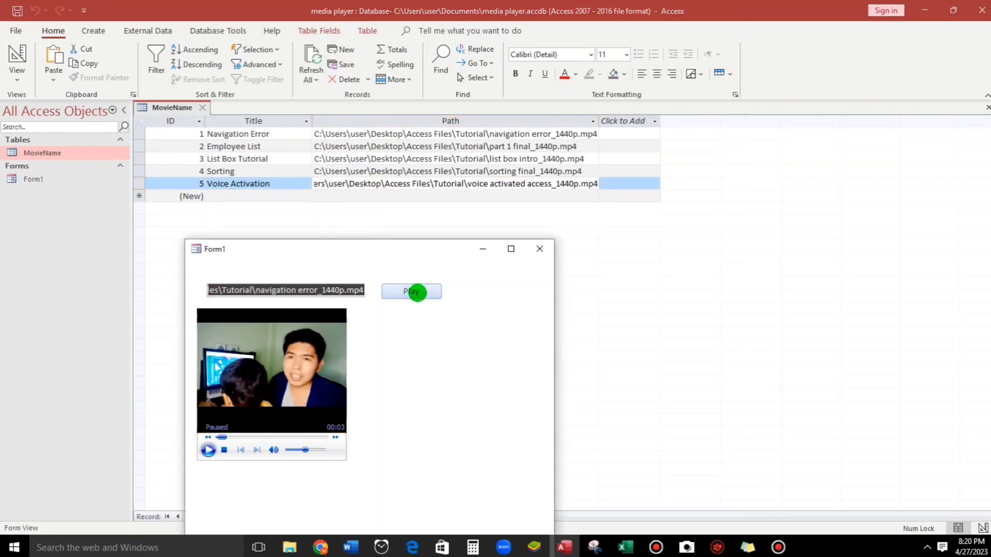
pyautogui.click(415, 291)
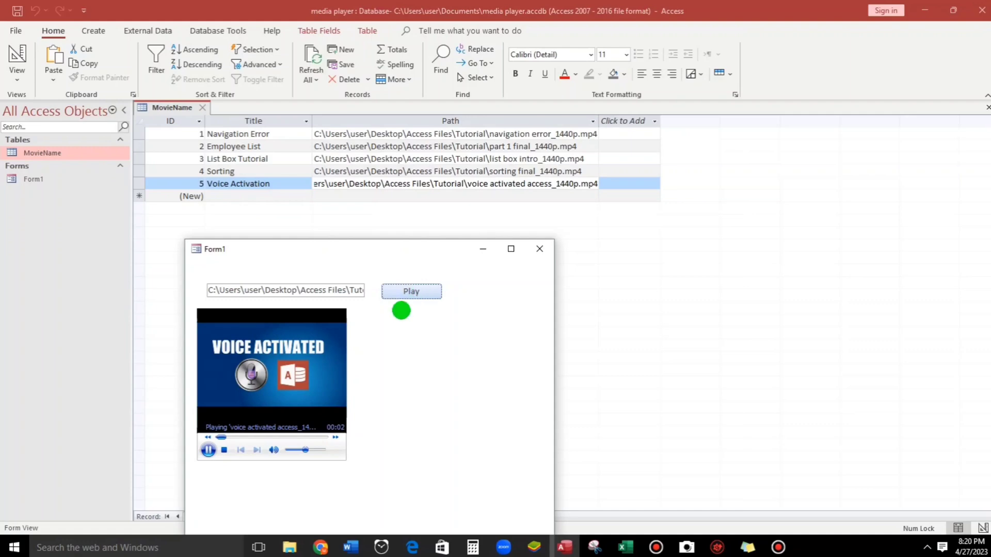
pyautogui.click(246, 437)
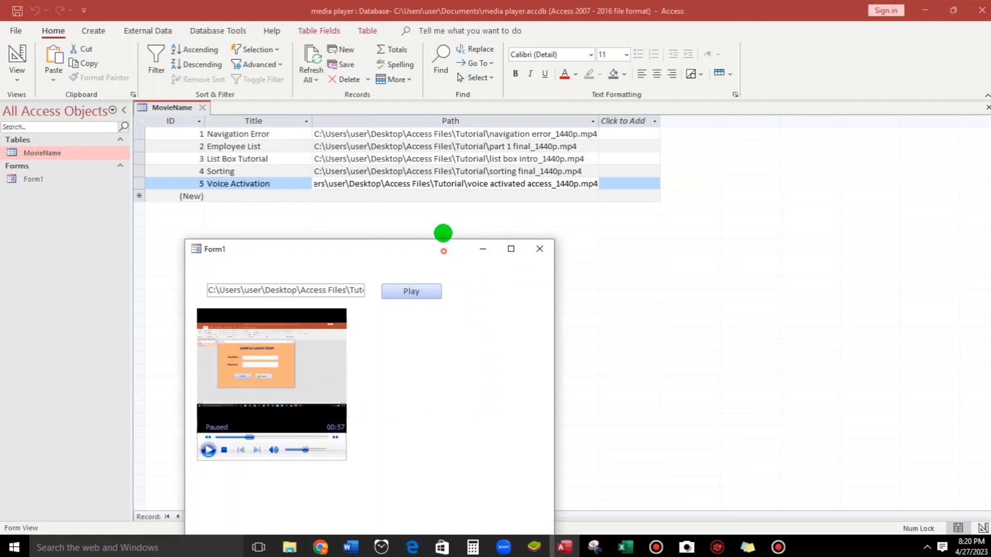
# Switch the form to Design view and widen its Detail section to about 9 inches
pyautogui.moveTo(444, 252); pyautogui.dragTo(441, 178)
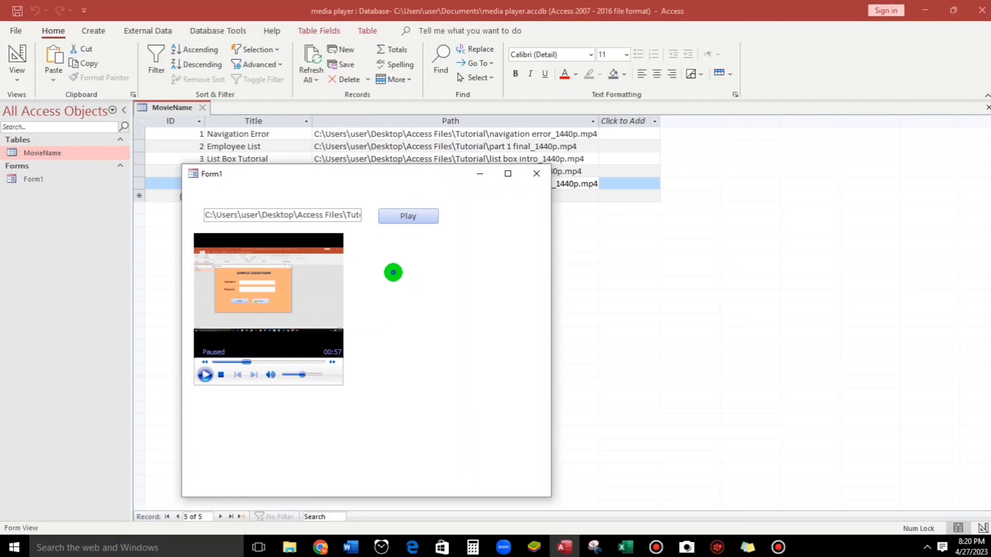
pyautogui.rightClick(393, 273)
pyautogui.click(432, 310)
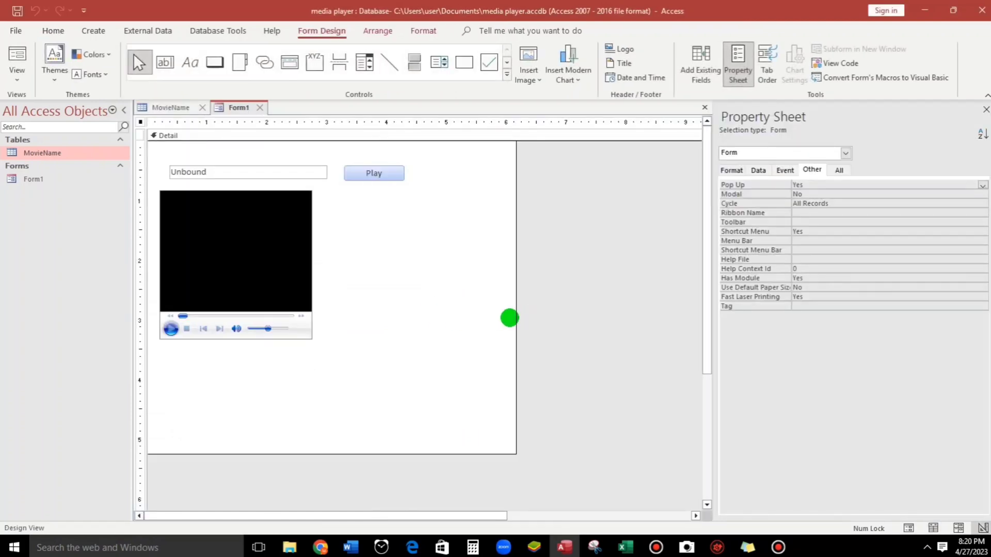
pyautogui.moveTo(510, 318); pyautogui.dragTo(684, 315)
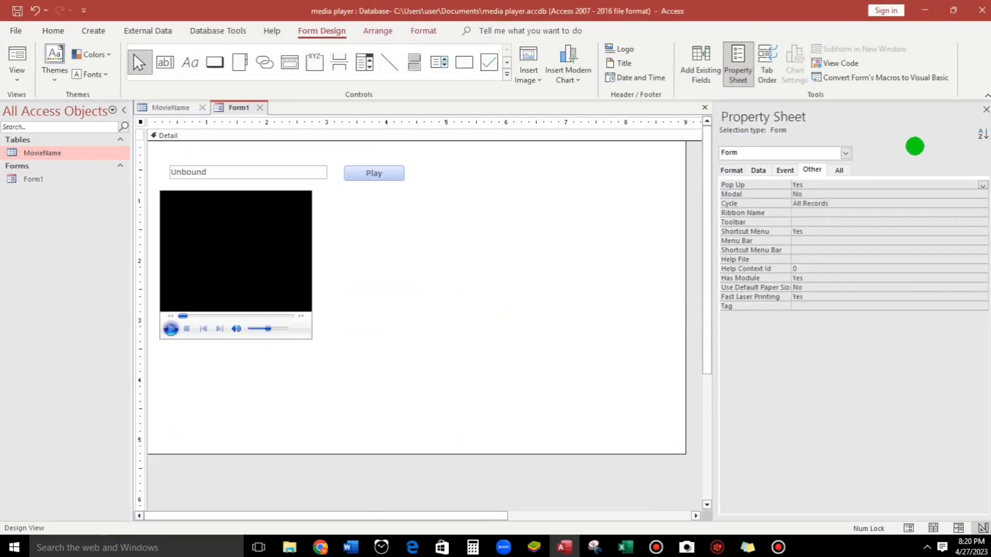
pyautogui.moveTo(714, 217); pyautogui.dragTo(798, 230)
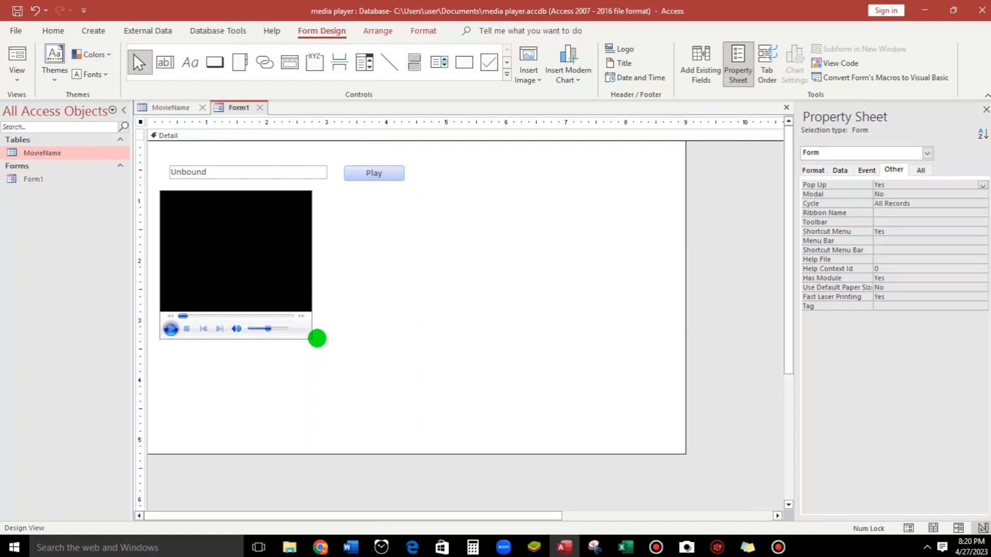
# Enlarge the media player to about 8 by 4.2 inches, preview the form in Form view and return to Design view
pyautogui.click(309, 338)
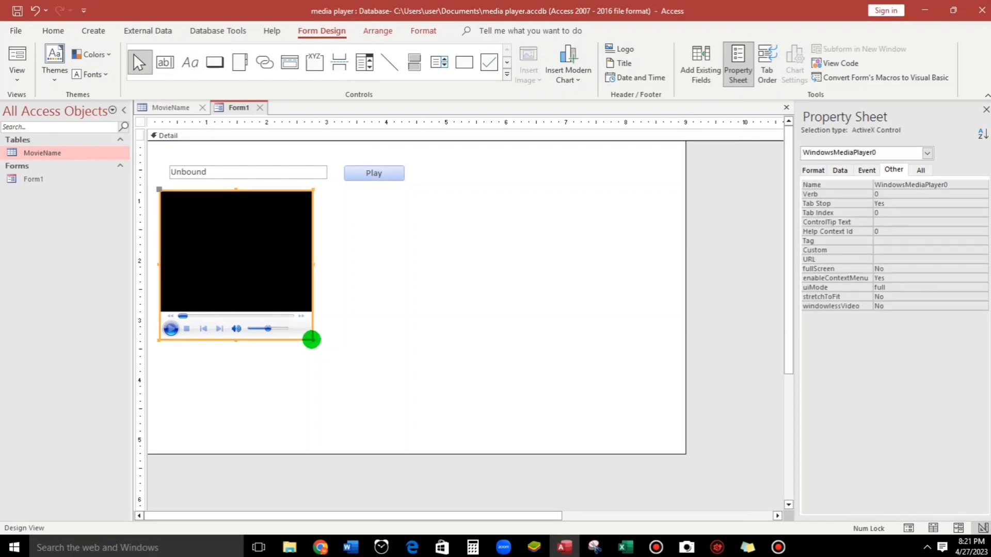
pyautogui.moveTo(311, 340); pyautogui.dragTo(638, 441)
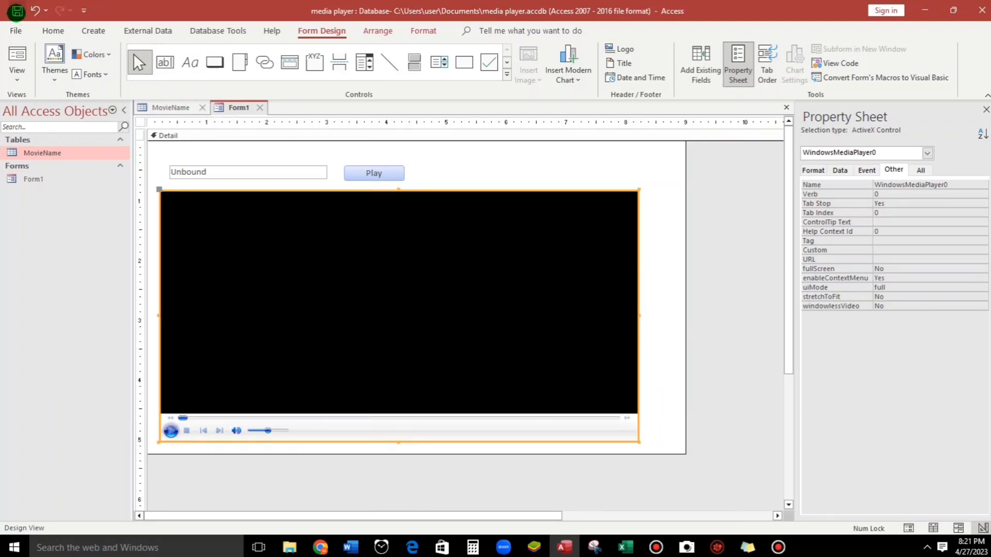
pyautogui.click(17, 54)
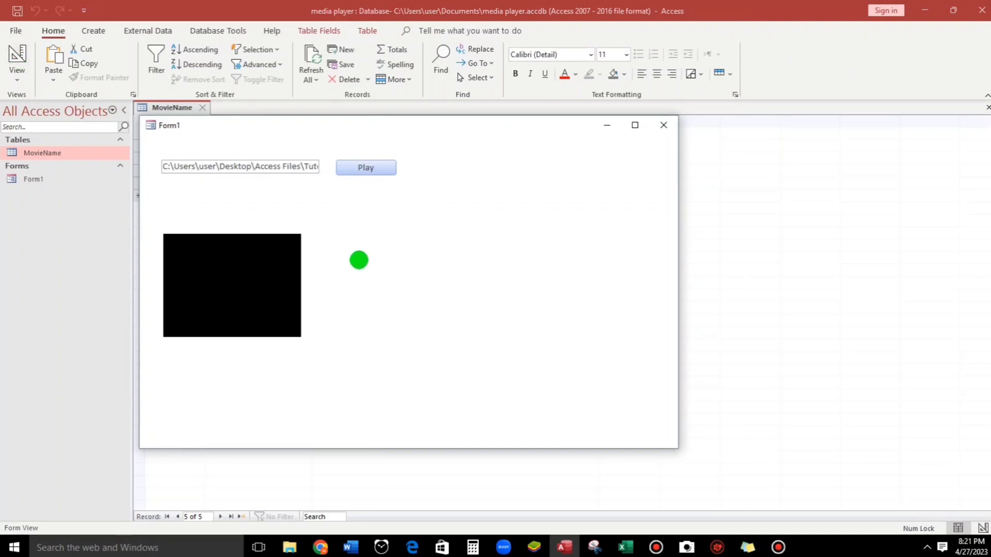
pyautogui.rightClick(363, 264)
pyautogui.click(375, 304)
pyautogui.click(299, 315)
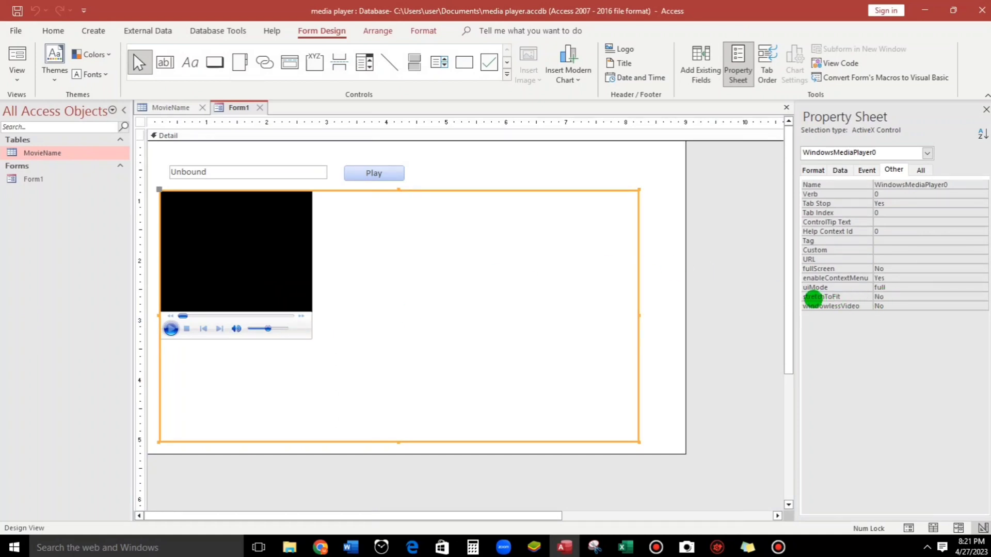
# Set the media player's stretchToFit property to Yes, preview the form in Form view and return to Design view
pyautogui.click(860, 298)
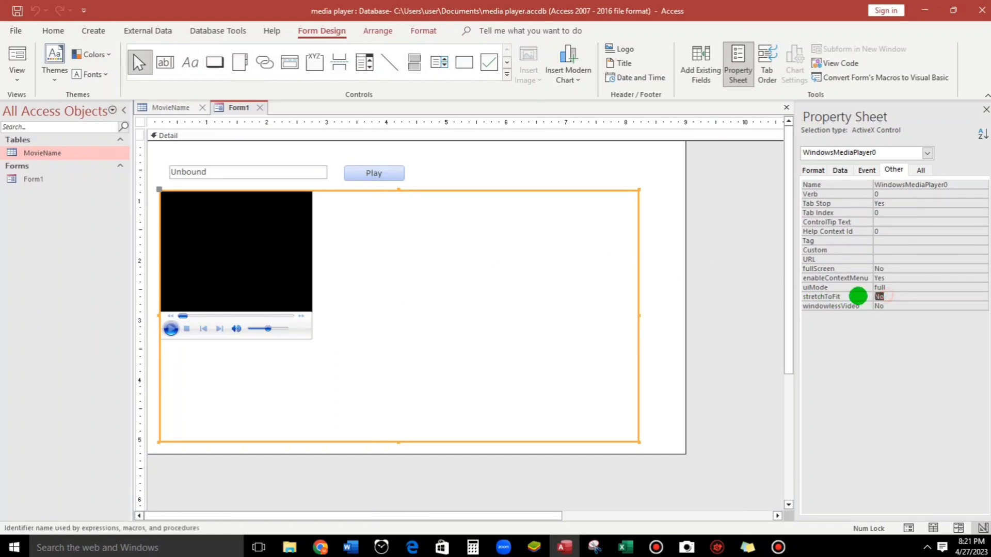
pyautogui.doubleClick(883, 297)
pyautogui.click(890, 278)
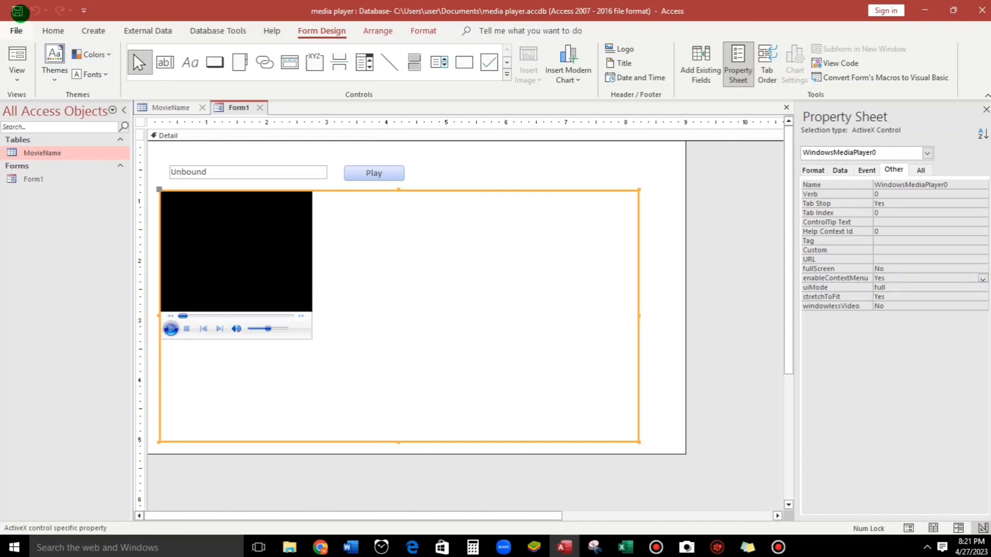
pyautogui.click(17, 57)
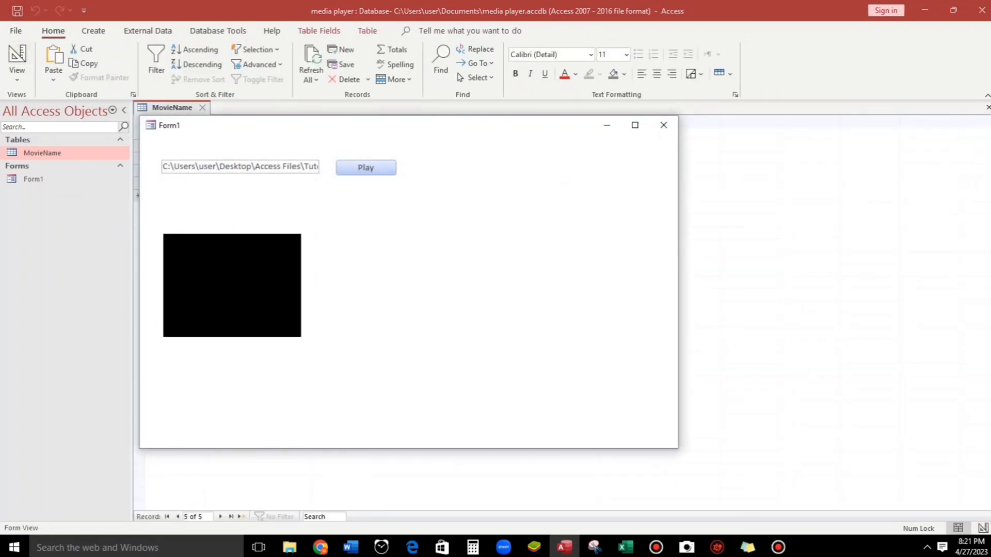
pyautogui.rightClick(383, 207)
pyautogui.click(407, 237)
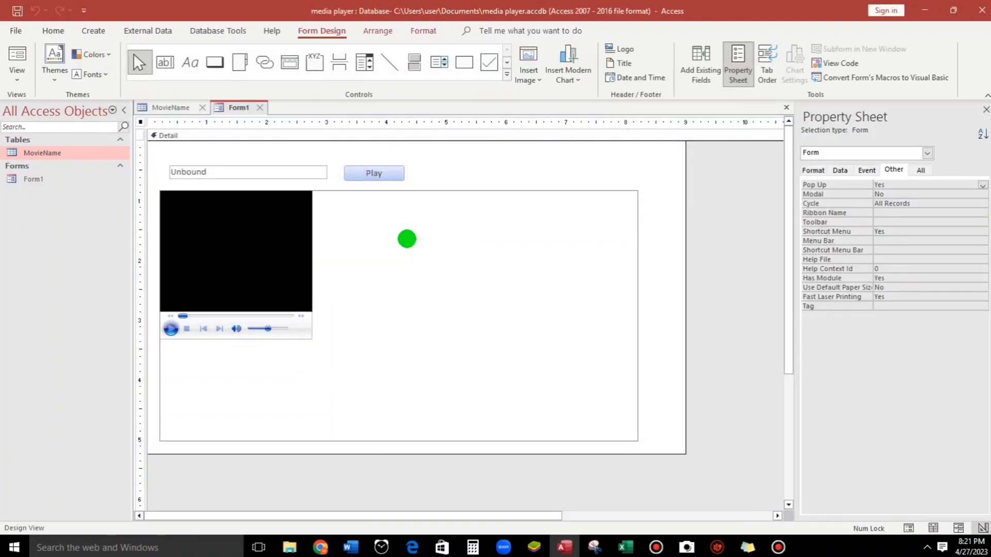
# Reduce the size of the media player control and preview the form in Form view
pyautogui.click(407, 239)
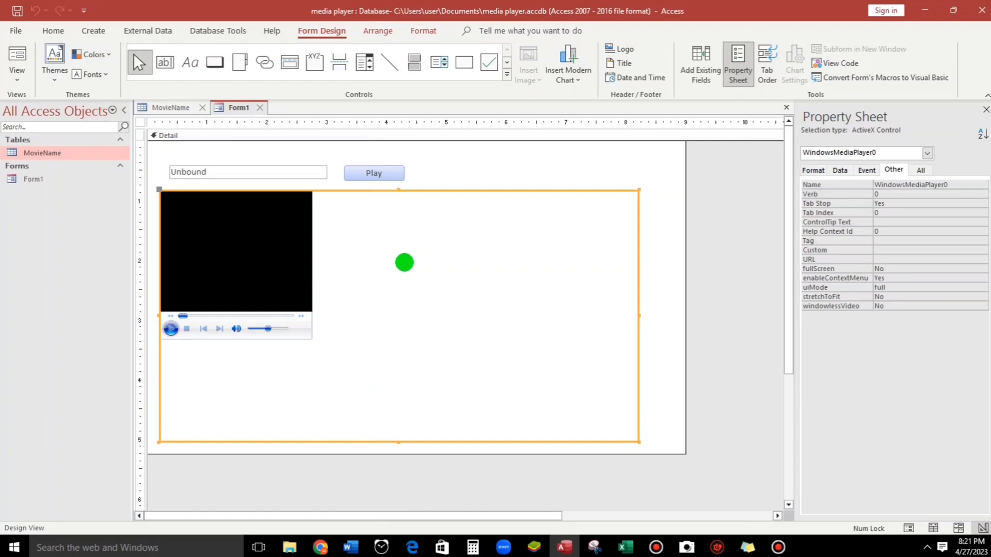
pyautogui.click(404, 263)
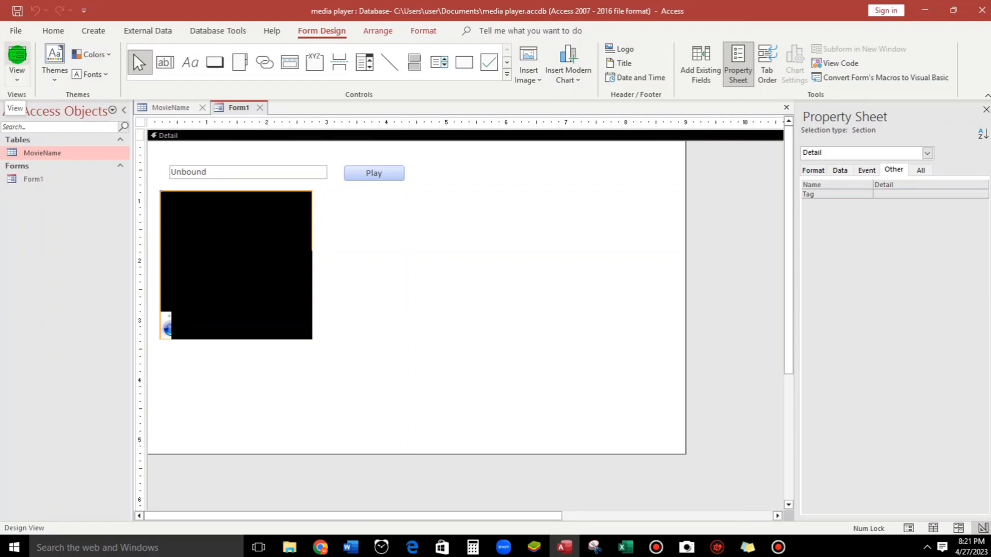
pyautogui.click(17, 59)
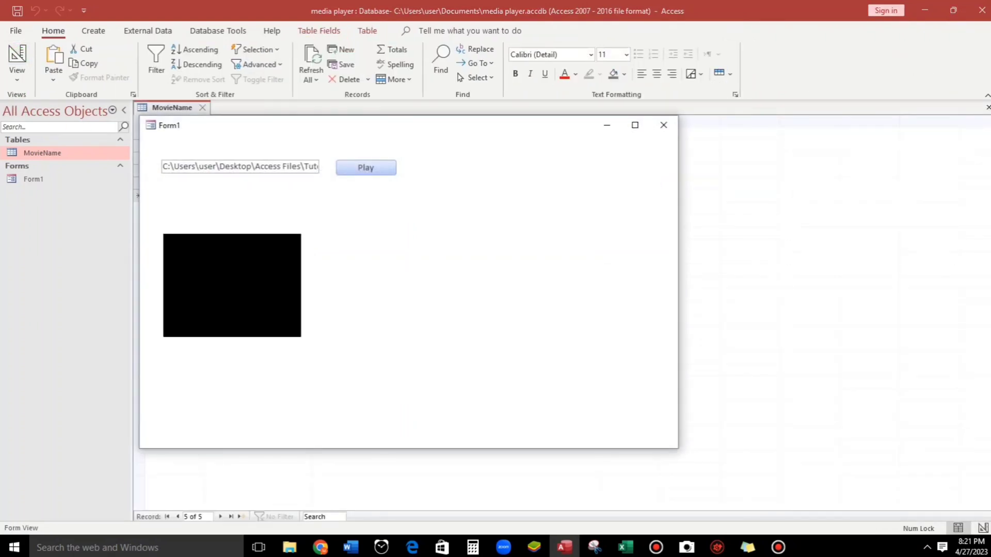
# Return Form1 from Form view to Design view
pyautogui.click(16, 83)
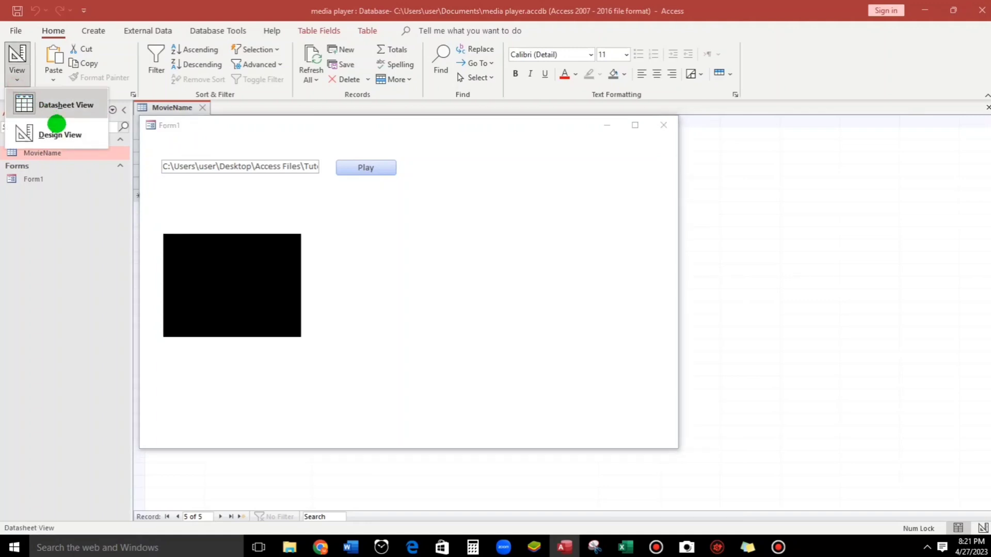
pyautogui.click(36, 129)
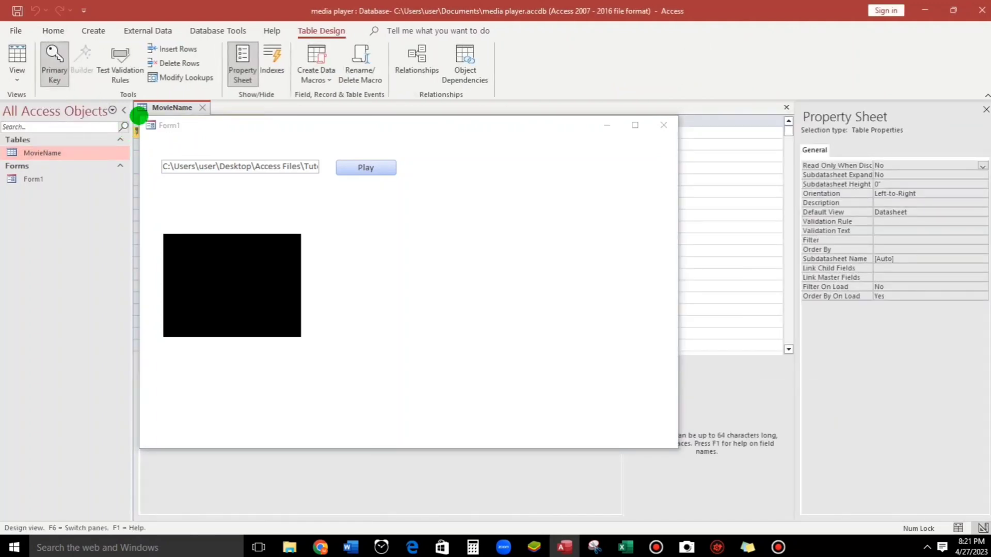
pyautogui.rightClick(207, 212)
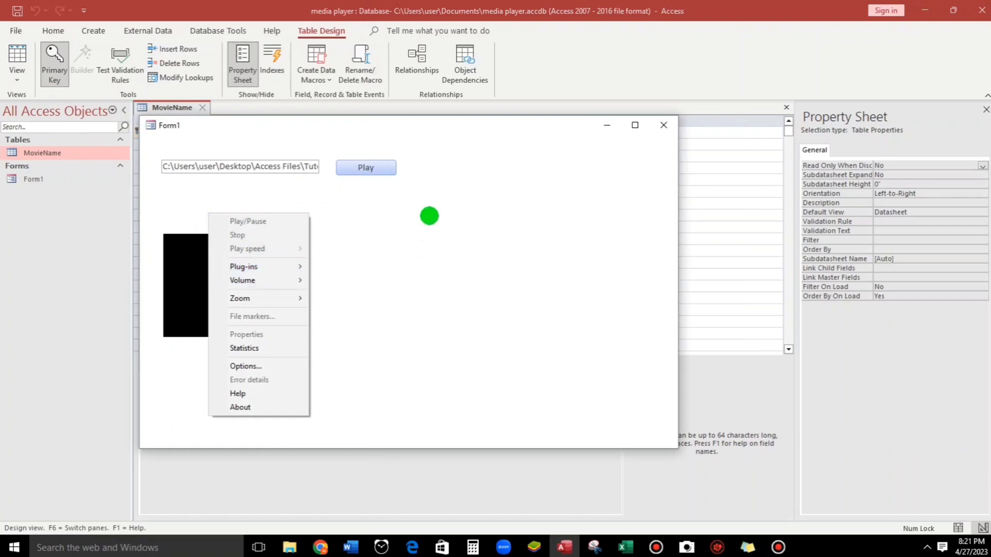
pyautogui.rightClick(503, 196)
pyautogui.click(538, 232)
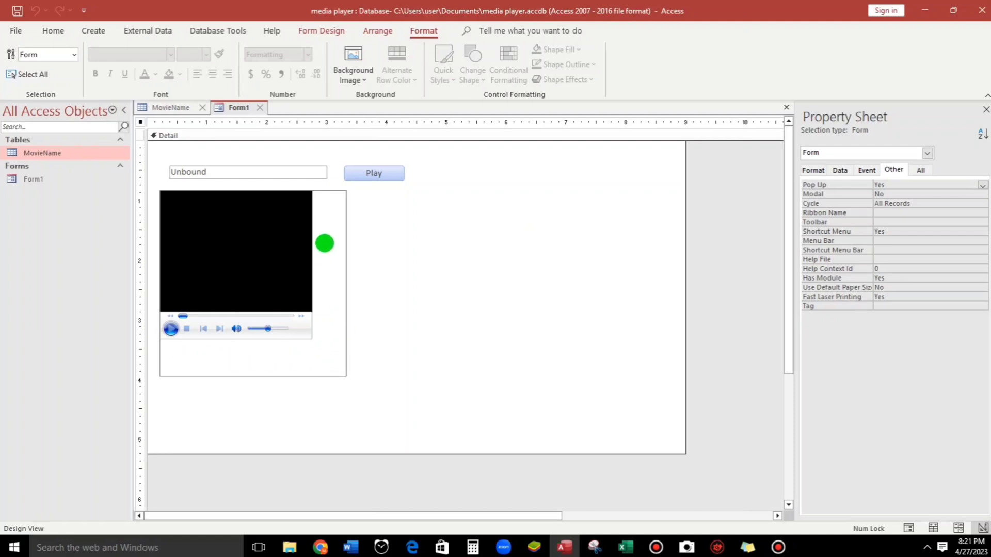
# Turn on the Stretch to fit playback option in the Windows Media Player control's properties and apply it
pyautogui.doubleClick(324, 243)
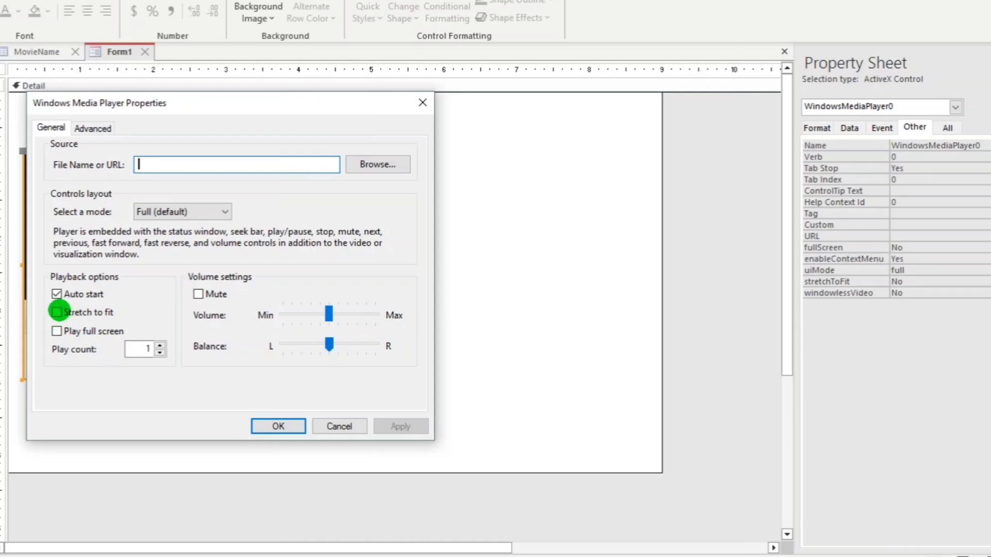
pyautogui.click(56, 312)
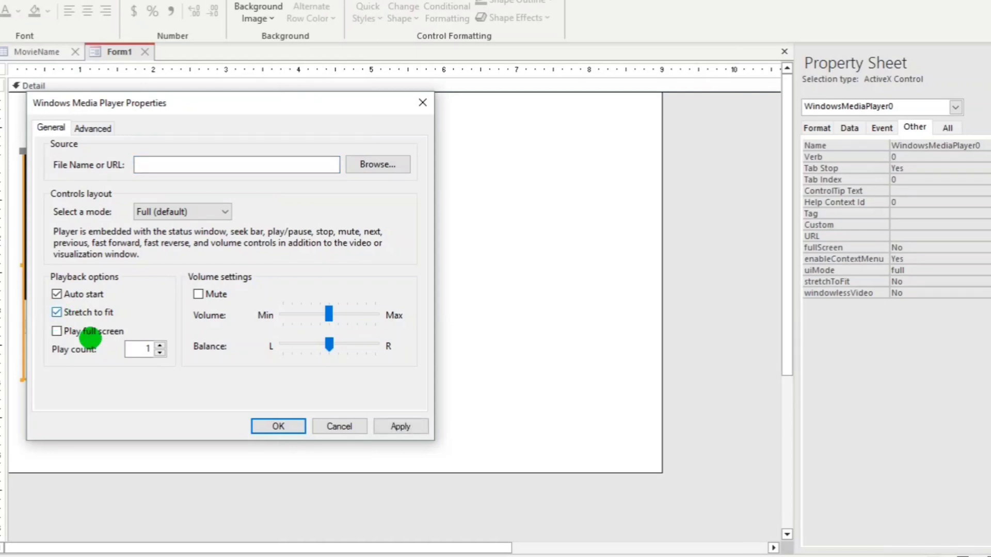
pyautogui.click(406, 426)
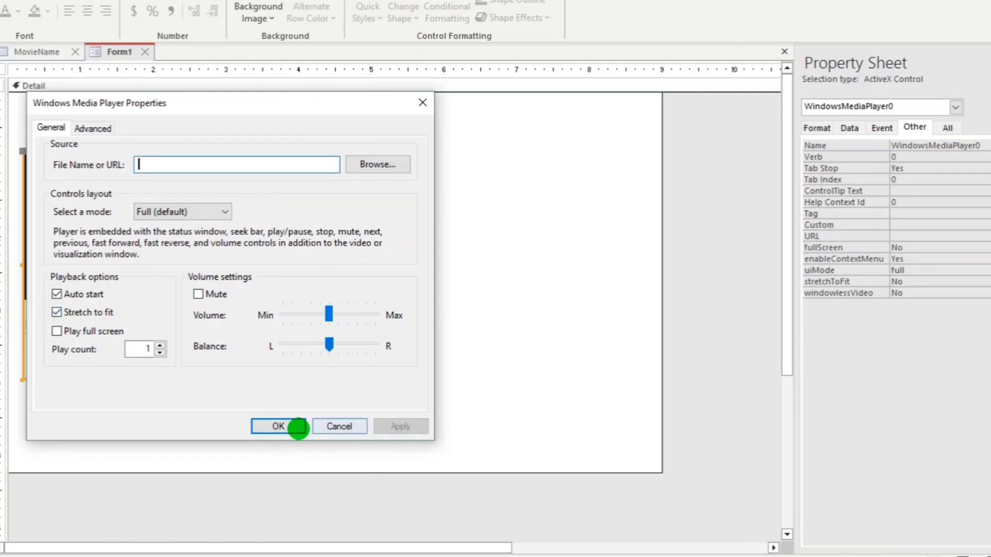
pyautogui.click(288, 426)
pyautogui.click(403, 368)
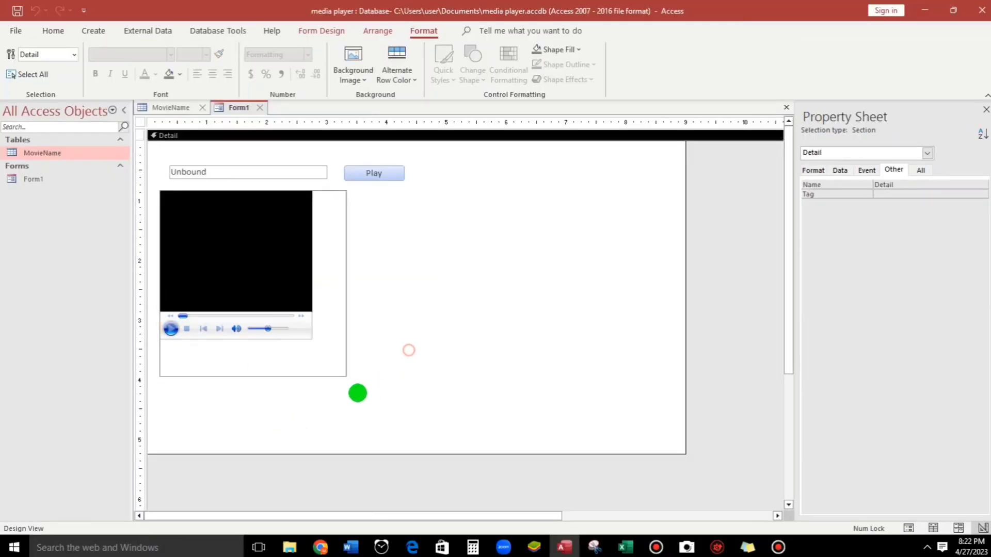
# Enlarge the media player control to about 8.5 by 4.6 inches and extend the Detail section to about 5.6 inches high
pyautogui.click(330, 377)
pyautogui.moveTo(346, 375); pyautogui.dragTo(669, 447)
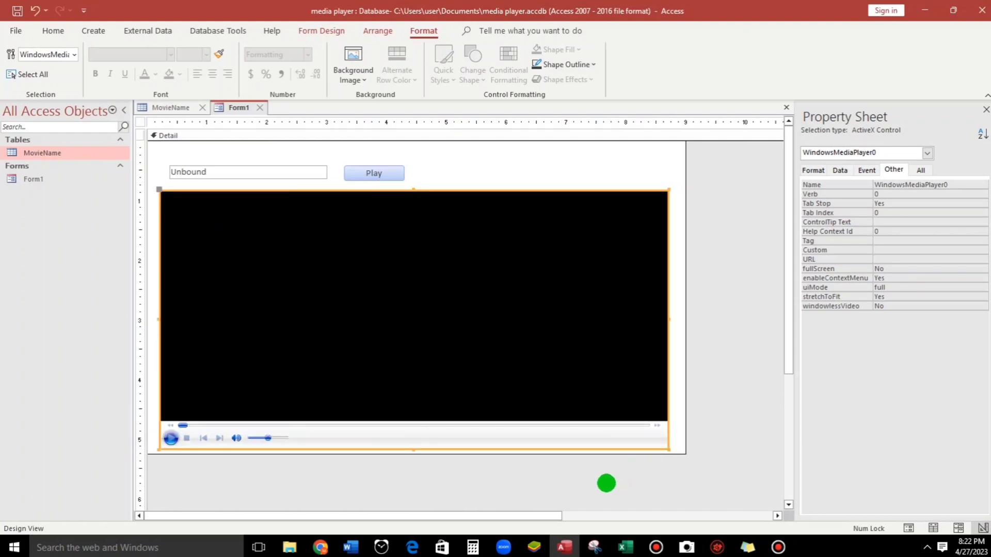
pyautogui.moveTo(577, 454); pyautogui.dragTo(574, 476)
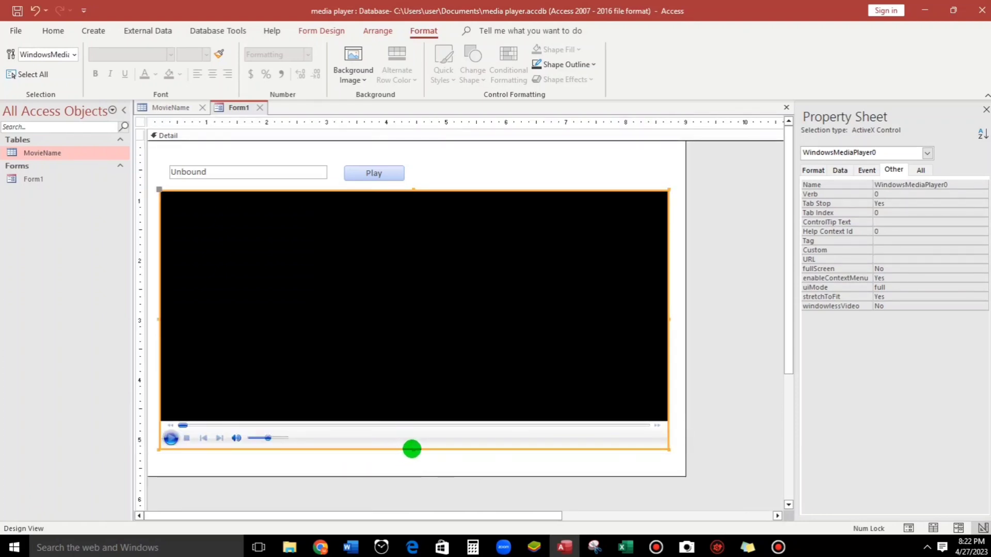
pyautogui.moveTo(411, 449); pyautogui.dragTo(407, 464)
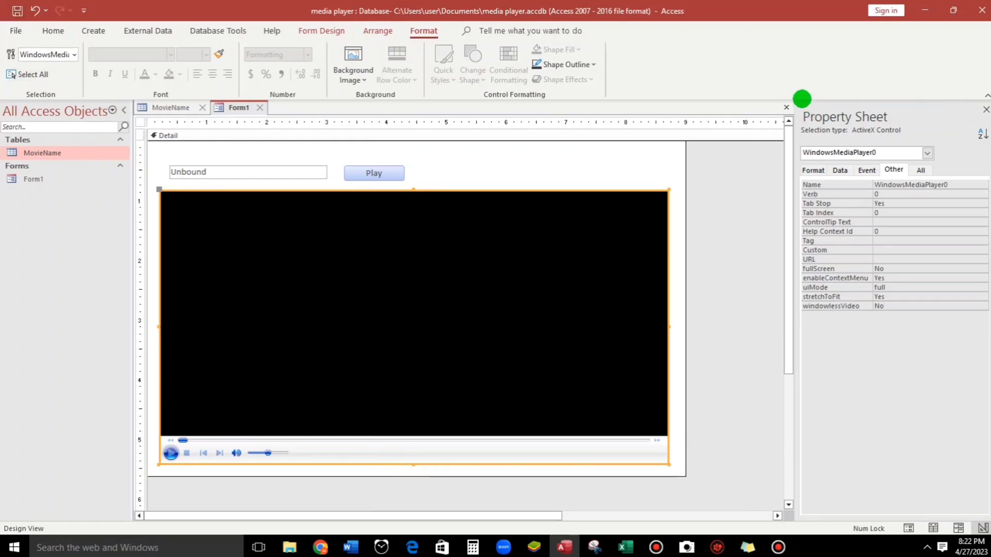
# Save and close Form1, close the MovieName table, and reopen Form1 in Form view, moved clear of the table area
pyautogui.click(785, 107)
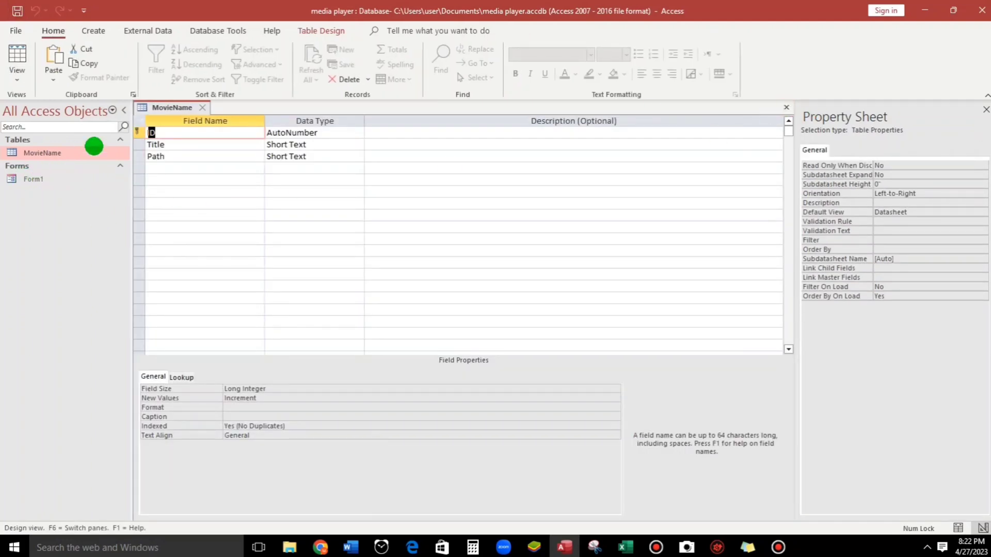
pyautogui.click(202, 107)
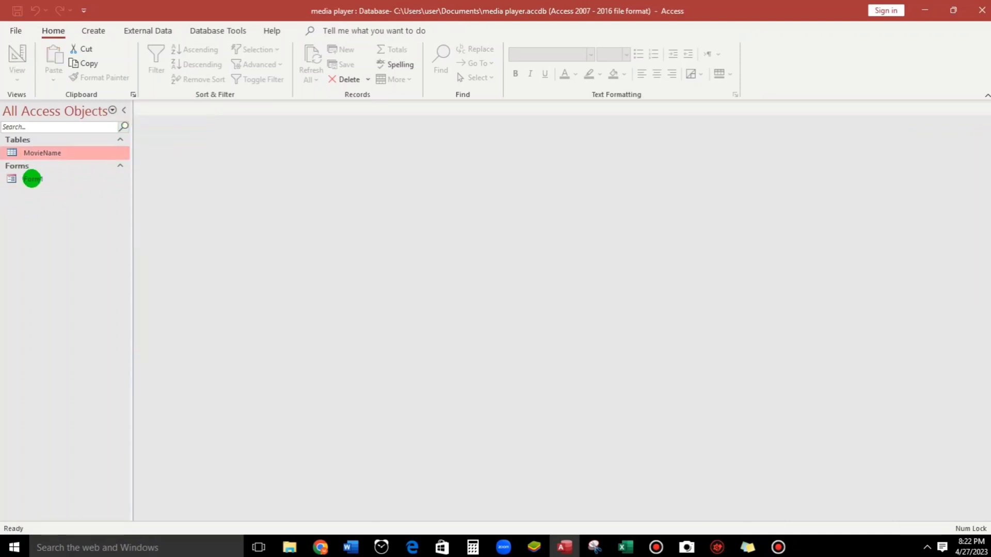
pyautogui.click(31, 179)
pyautogui.doubleClick(32, 179)
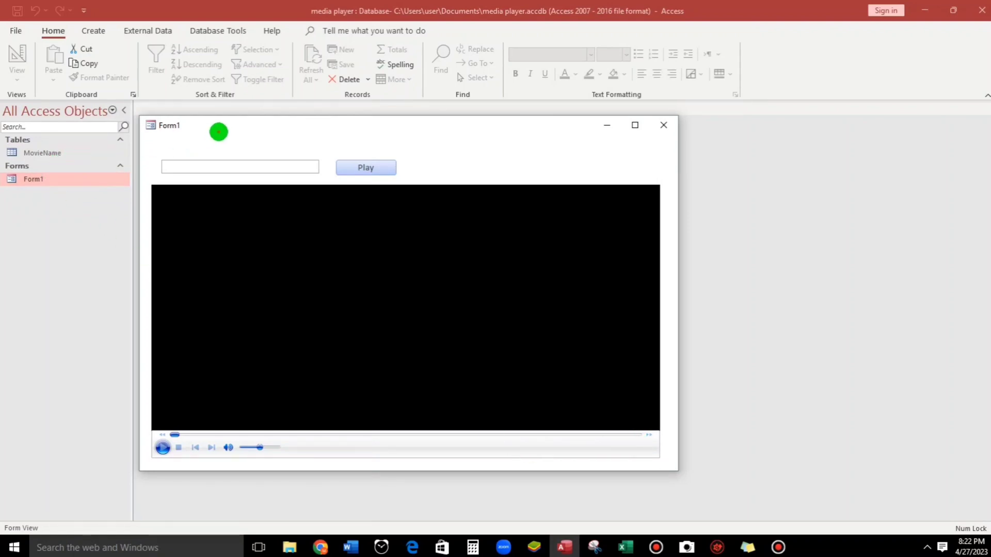
pyautogui.moveTo(216, 129); pyautogui.dragTo(224, 208)
# Copy the Sorting record's Path from the MovieName table into Form1's text box and play that video
pyautogui.click(40, 153)
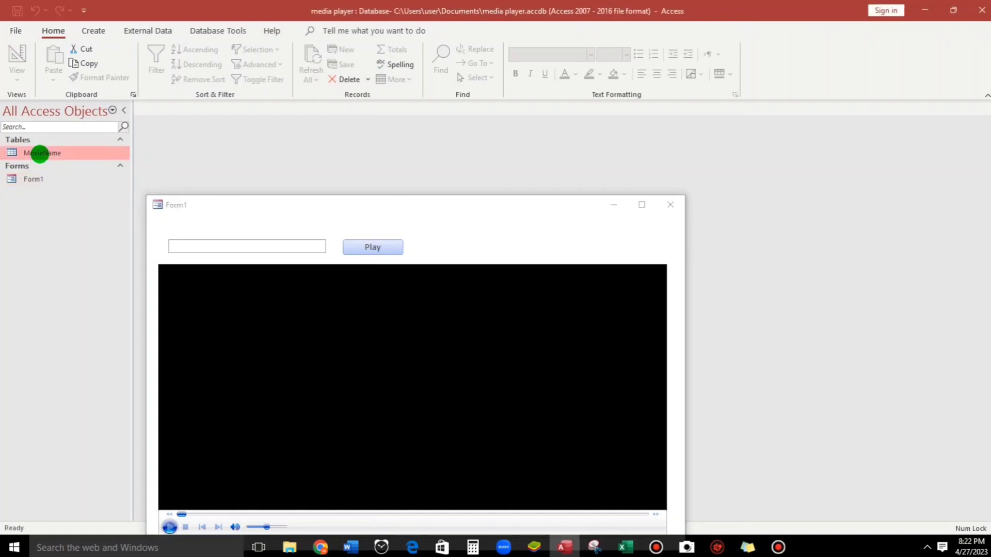
pyautogui.doubleClick(40, 154)
pyautogui.moveTo(315, 171); pyautogui.dragTo(609, 179)
pyautogui.hotkey('ctrl', 'c')
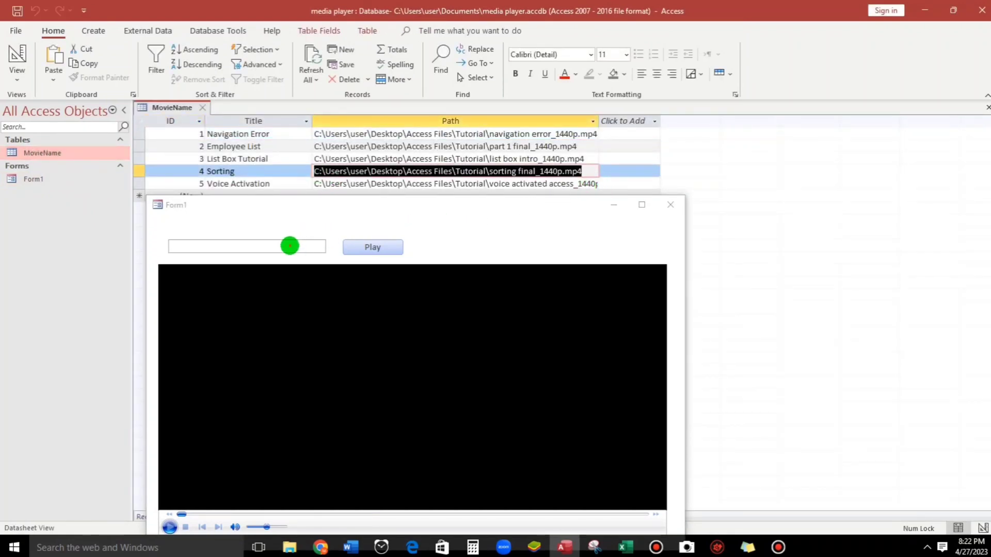
pyautogui.click(290, 245)
pyautogui.hotkey('ctrl', 'v')
pyautogui.click(369, 245)
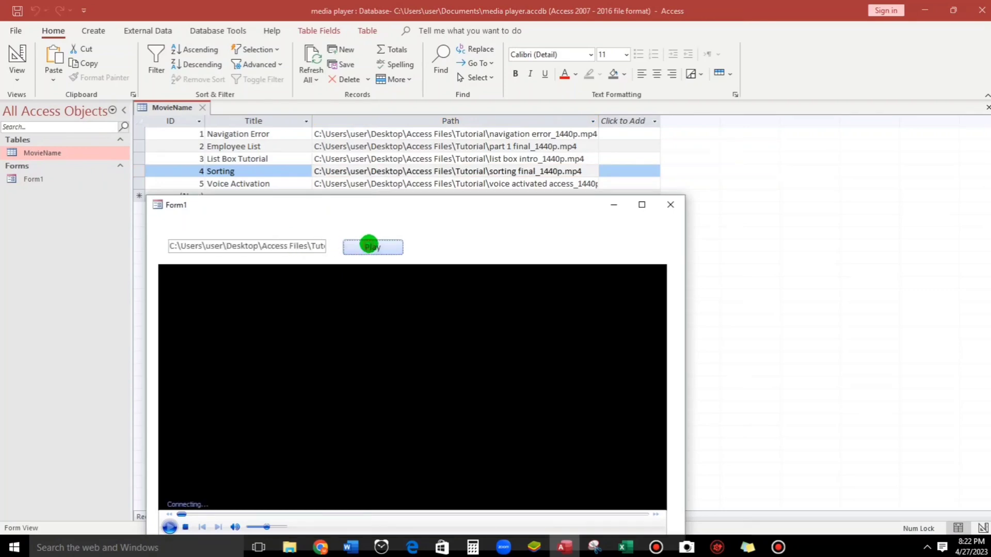
# Replace the path in Form1's text box with the Employee List record's Path and play that video
pyautogui.moveTo(421, 205); pyautogui.dragTo(452, 184)
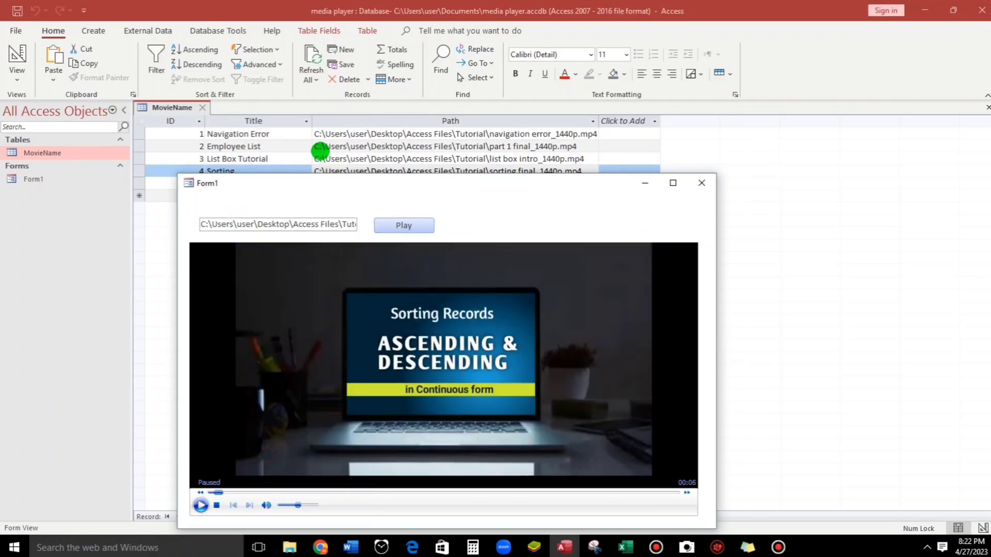
pyautogui.moveTo(316, 147); pyautogui.dragTo(571, 148)
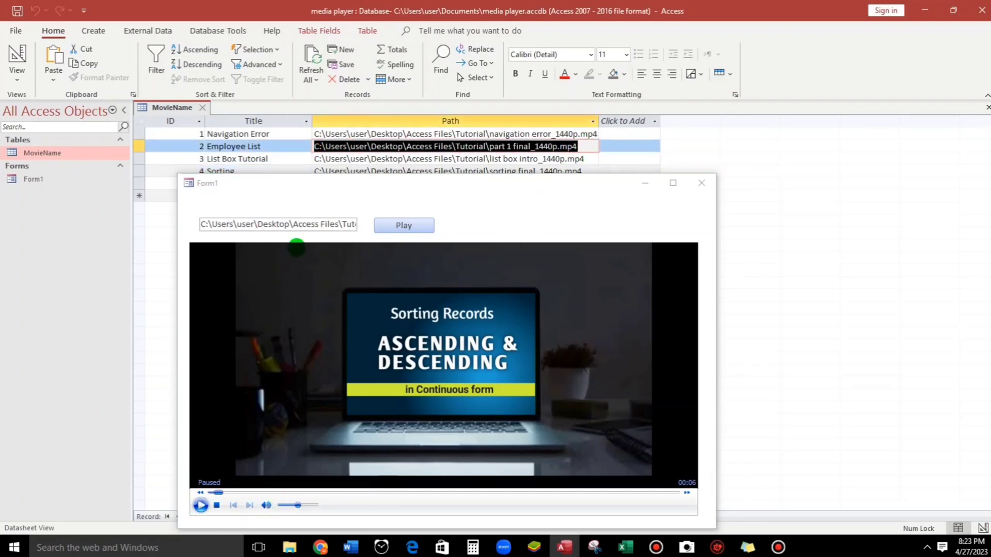
pyautogui.moveTo(198, 222); pyautogui.dragTo(397, 226)
pyautogui.click(405, 225)
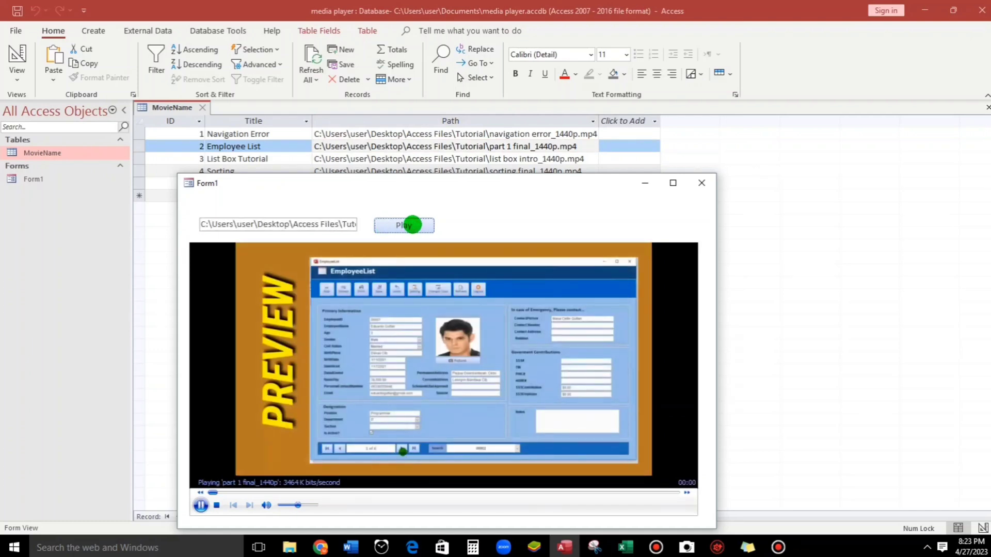